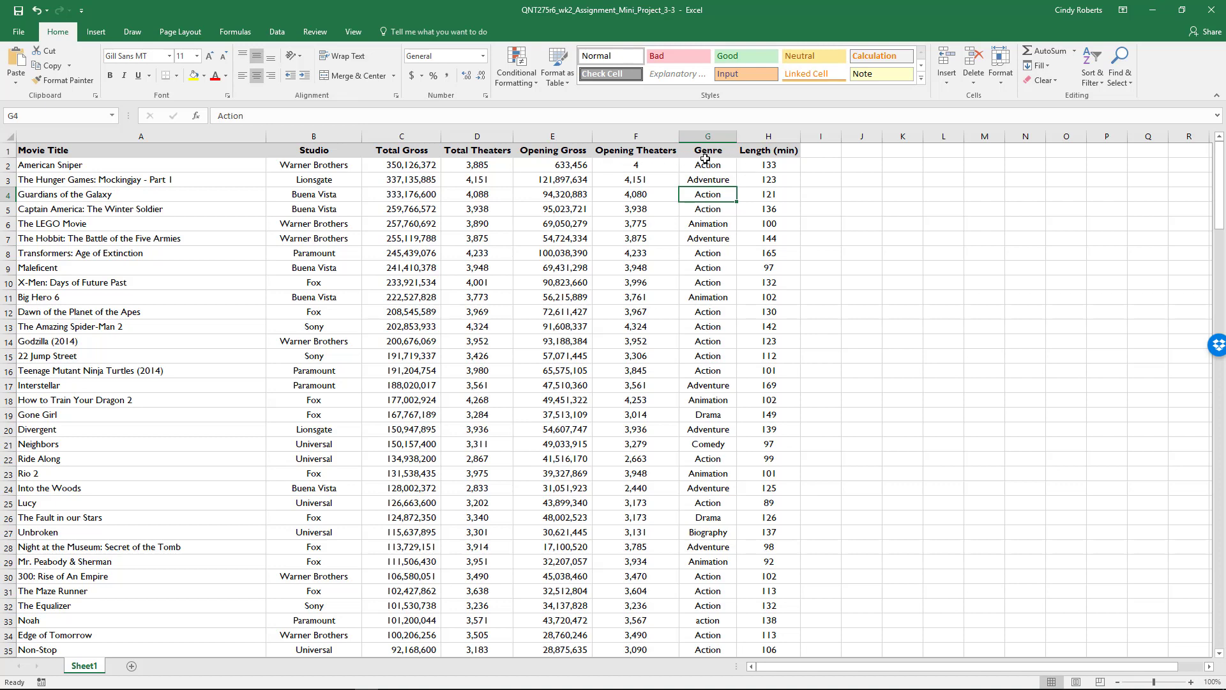
# Sort the whole movie table by Genre A to Z, with Movie Title A to Z as the second level.
pyautogui.click(8, 136)
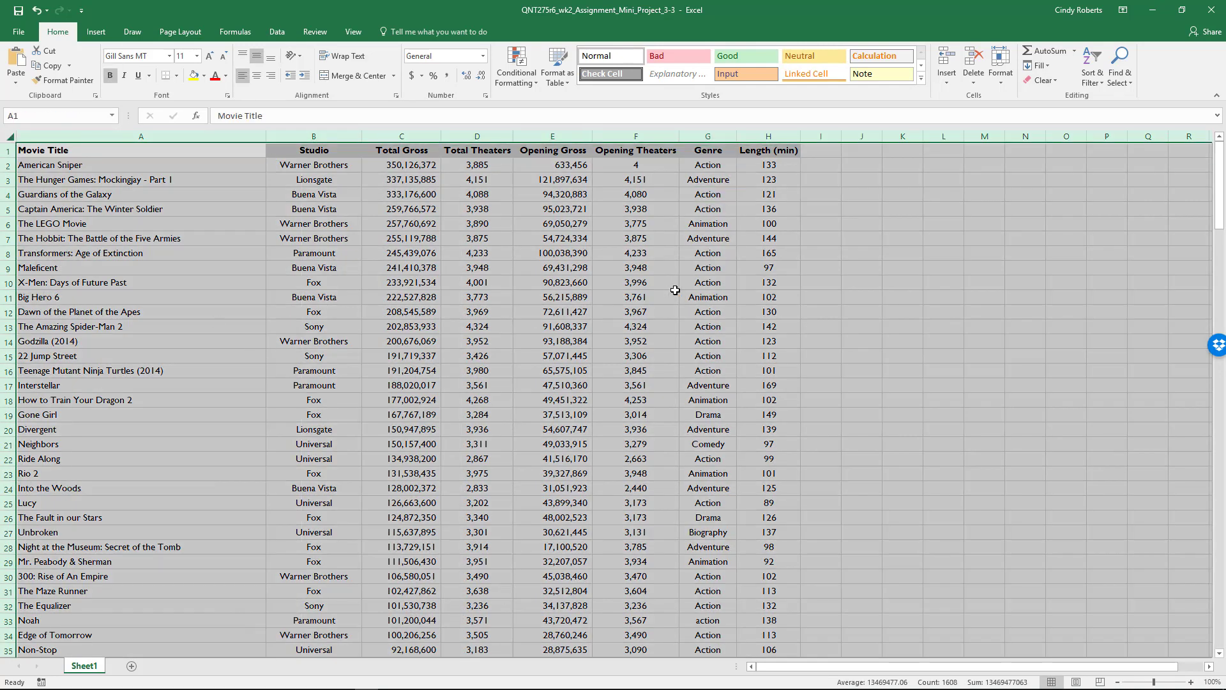
pyautogui.click(281, 33)
pyautogui.click(421, 68)
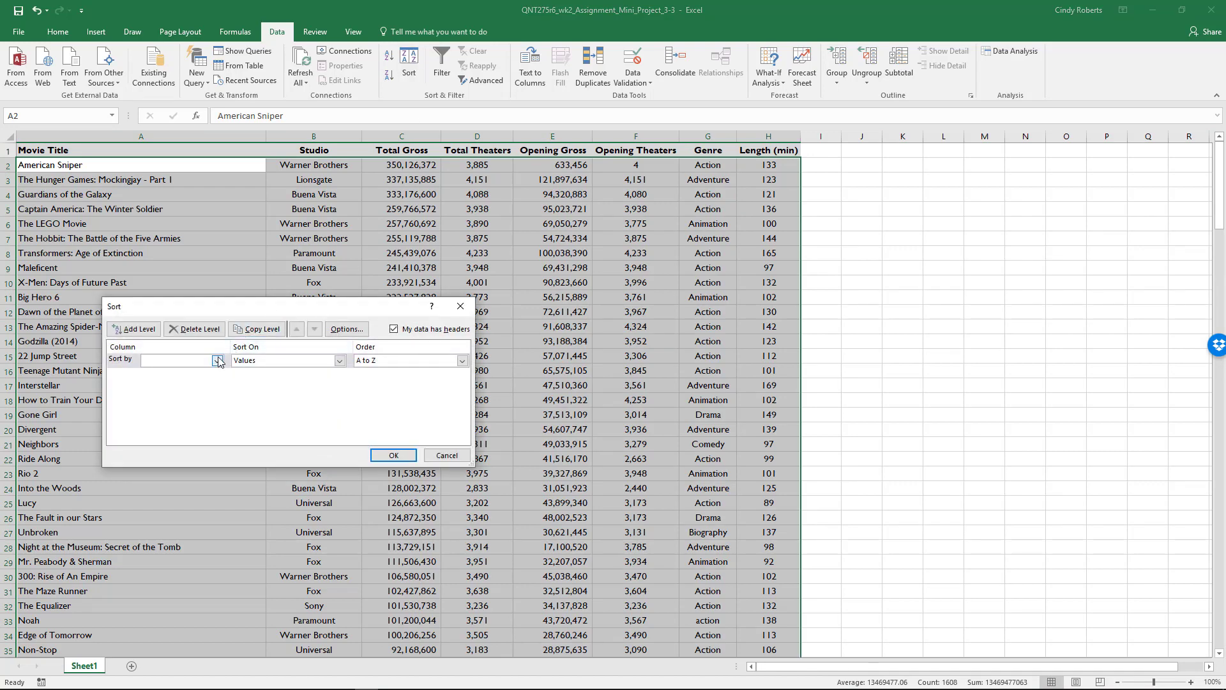
pyautogui.click(218, 360)
pyautogui.click(176, 422)
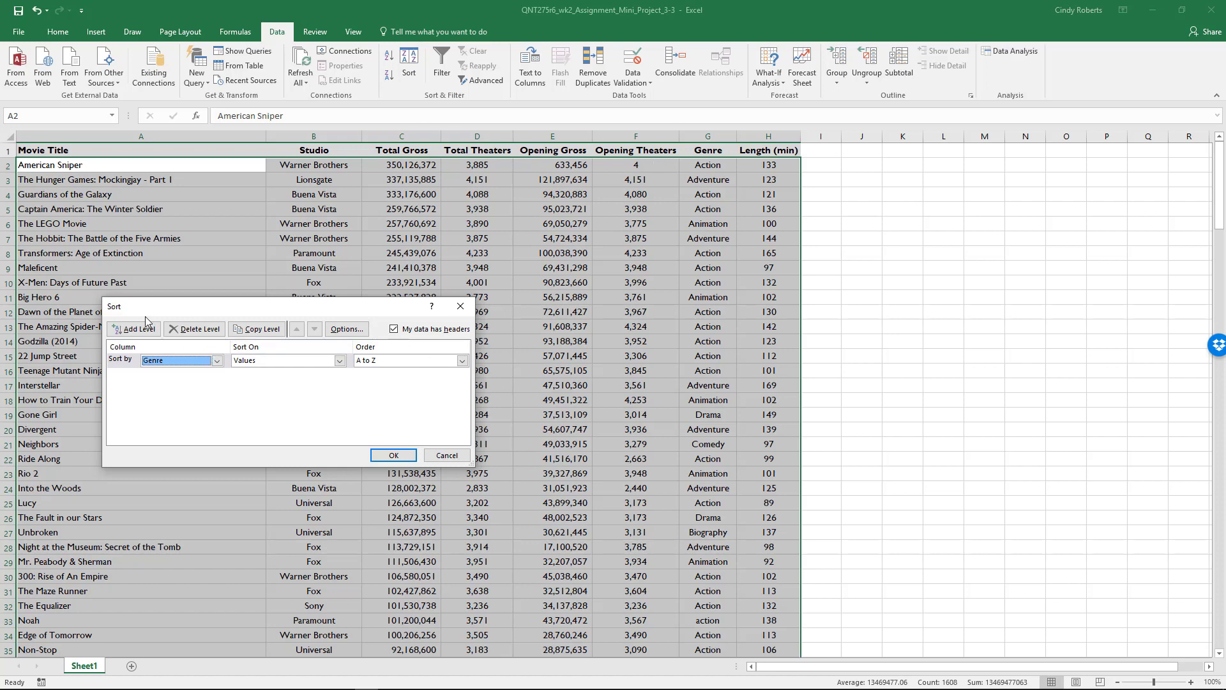
pyautogui.click(136, 329)
pyautogui.click(218, 375)
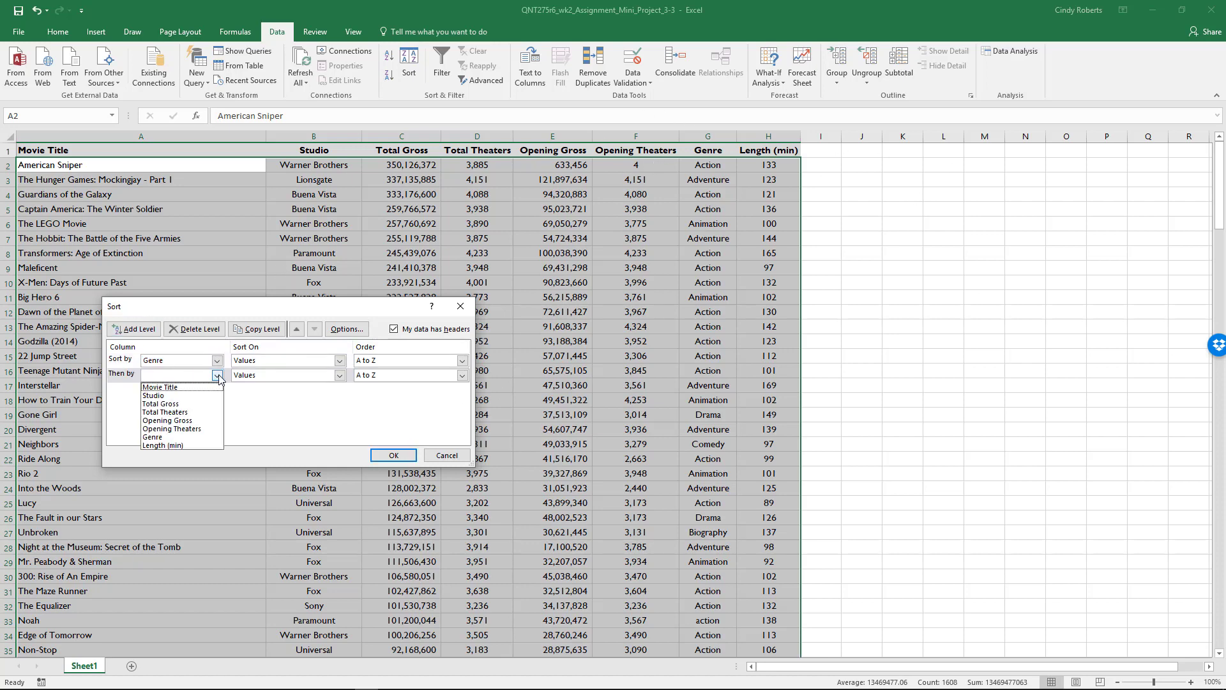
pyautogui.click(192, 386)
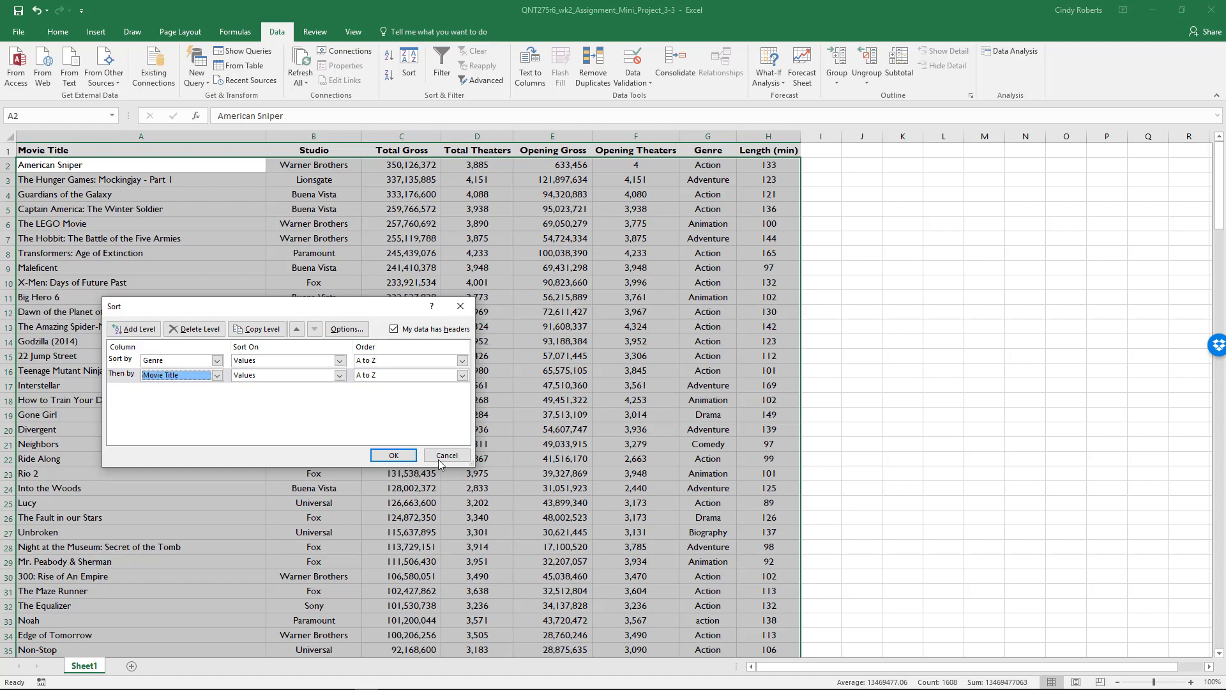
pyautogui.click(398, 456)
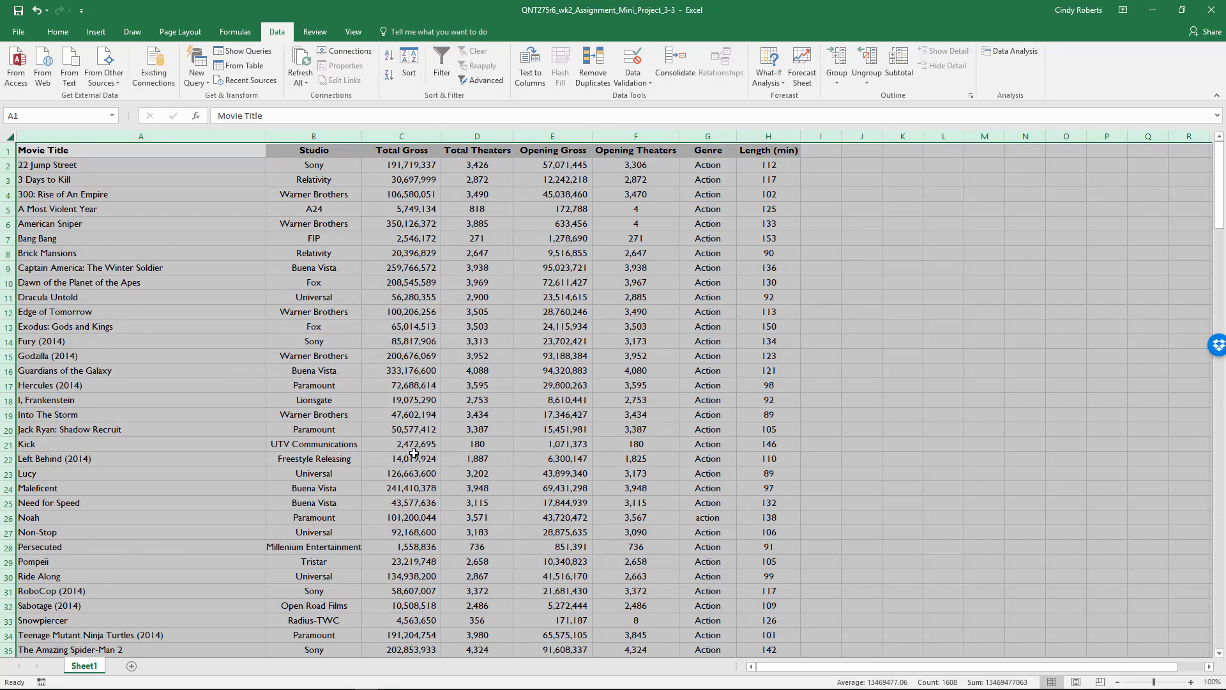
# Examine the sorted movie list, checking how the titles are grouped in the Genre column.
pyautogui.click(119, 170)
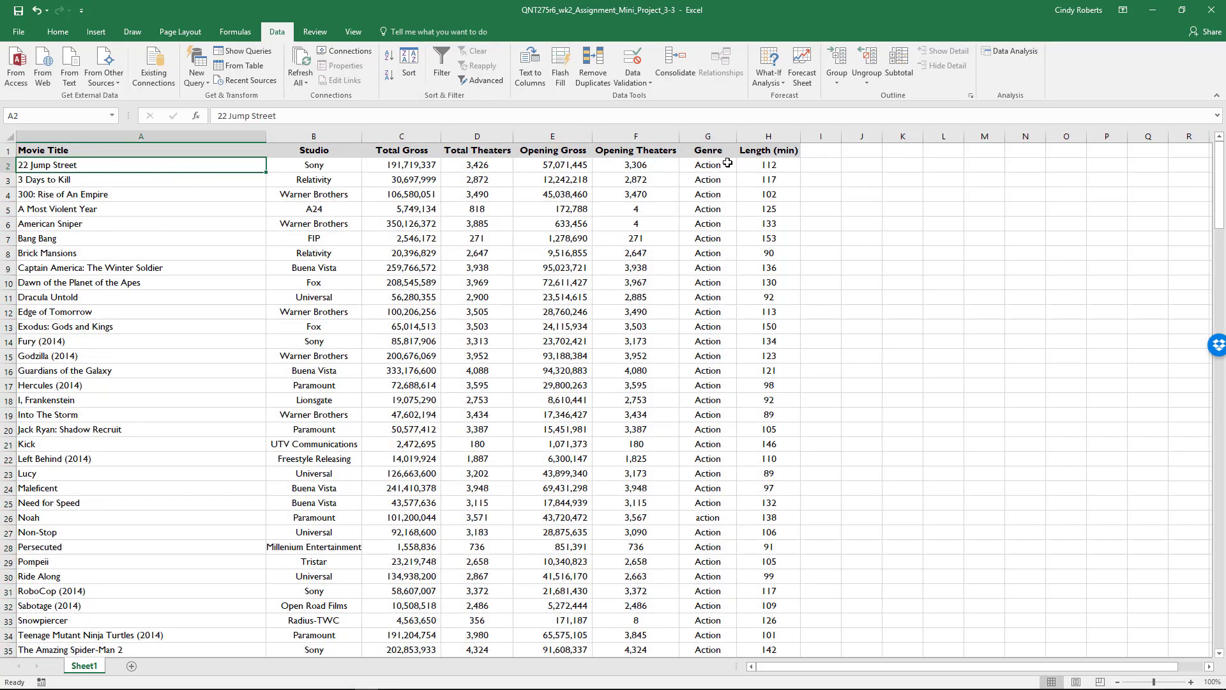
pyautogui.scroll(-18, 726, 365)
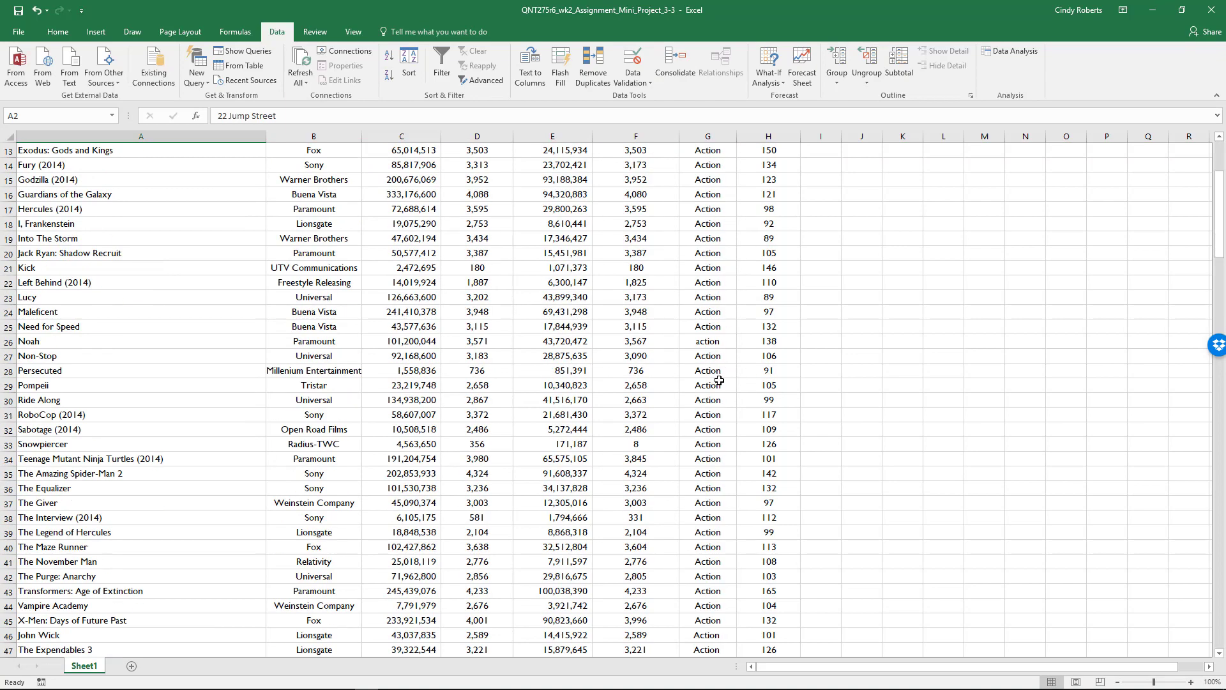
pyautogui.scroll(-6, 713, 356)
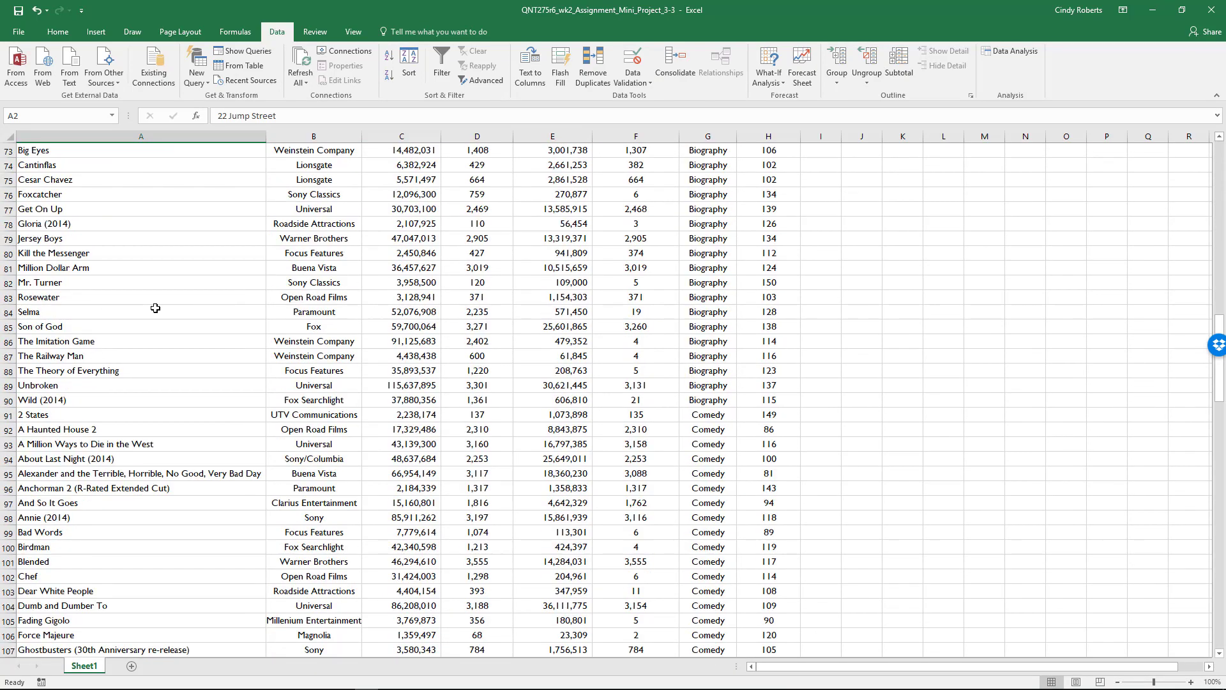
pyautogui.scroll(20, 192, 313)
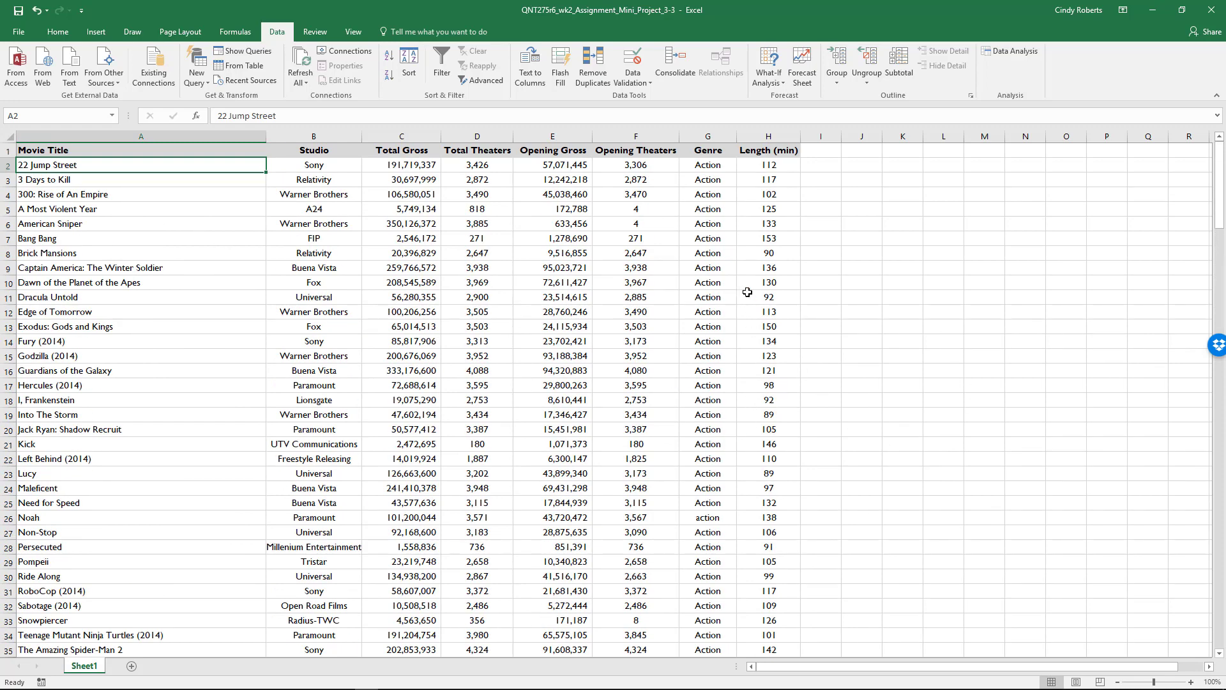
pyautogui.click(726, 310)
pyautogui.scroll(-5, 741, 464)
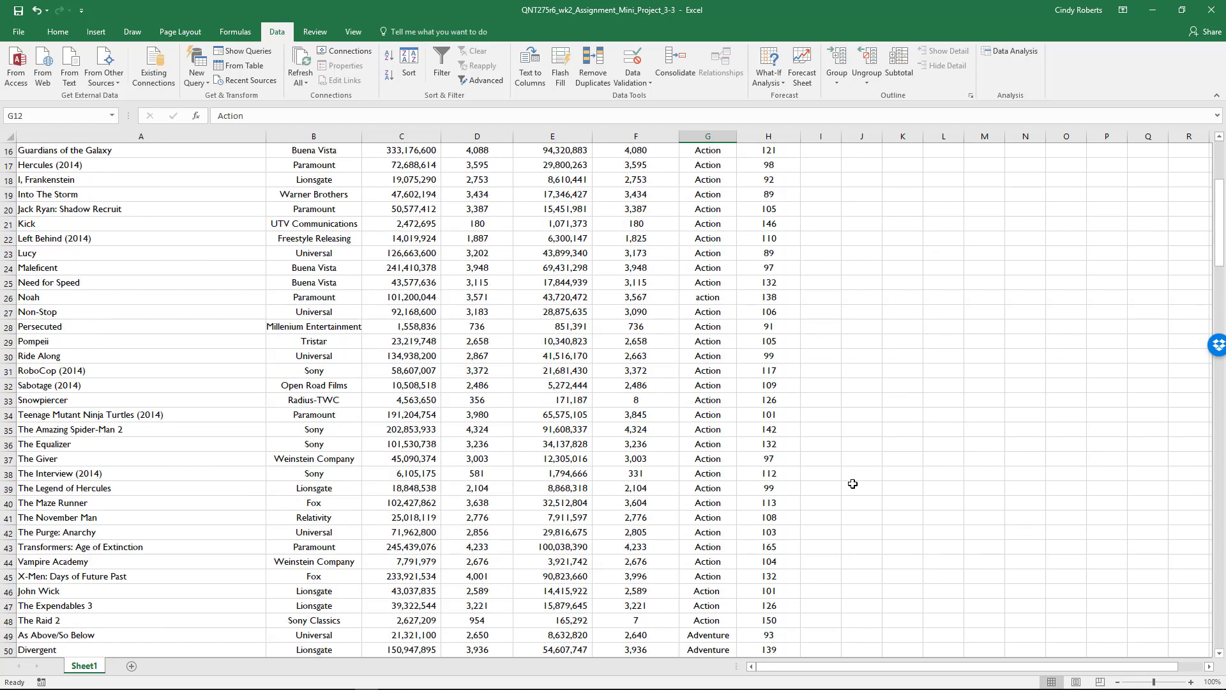
pyautogui.scroll(5, 716, 287)
pyautogui.scroll(-8, 709, 319)
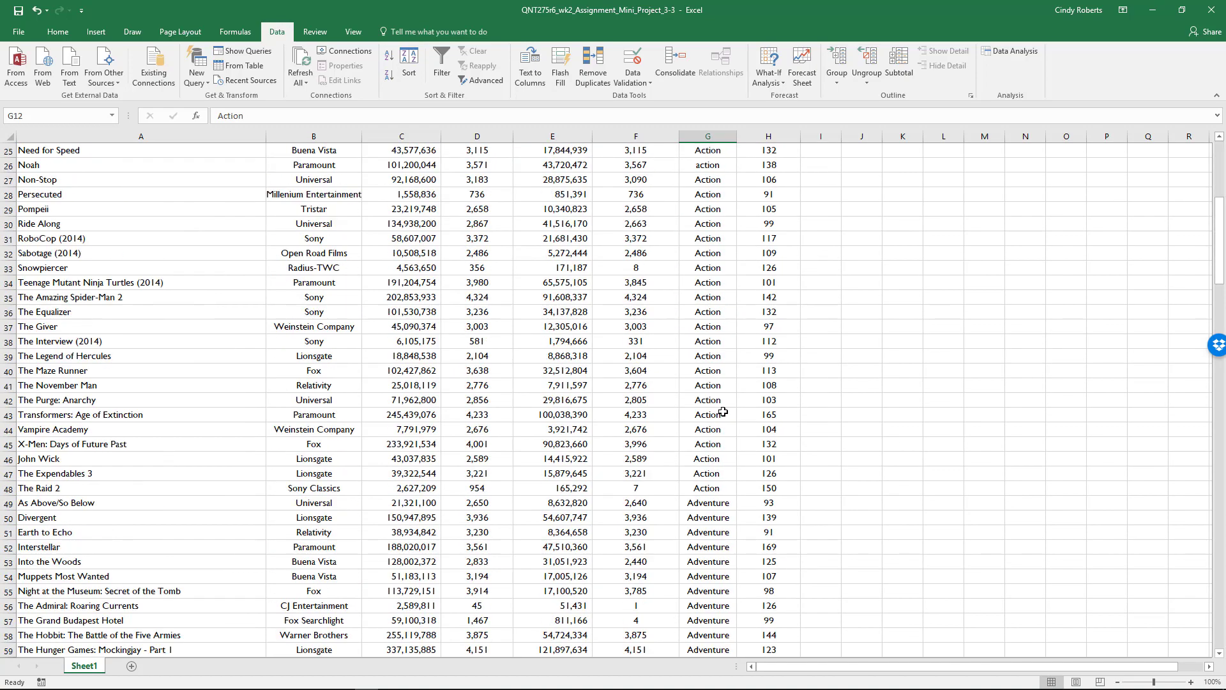
pyautogui.scroll(-5, 696, 336)
pyautogui.scroll(-4, 703, 319)
pyautogui.click(727, 282)
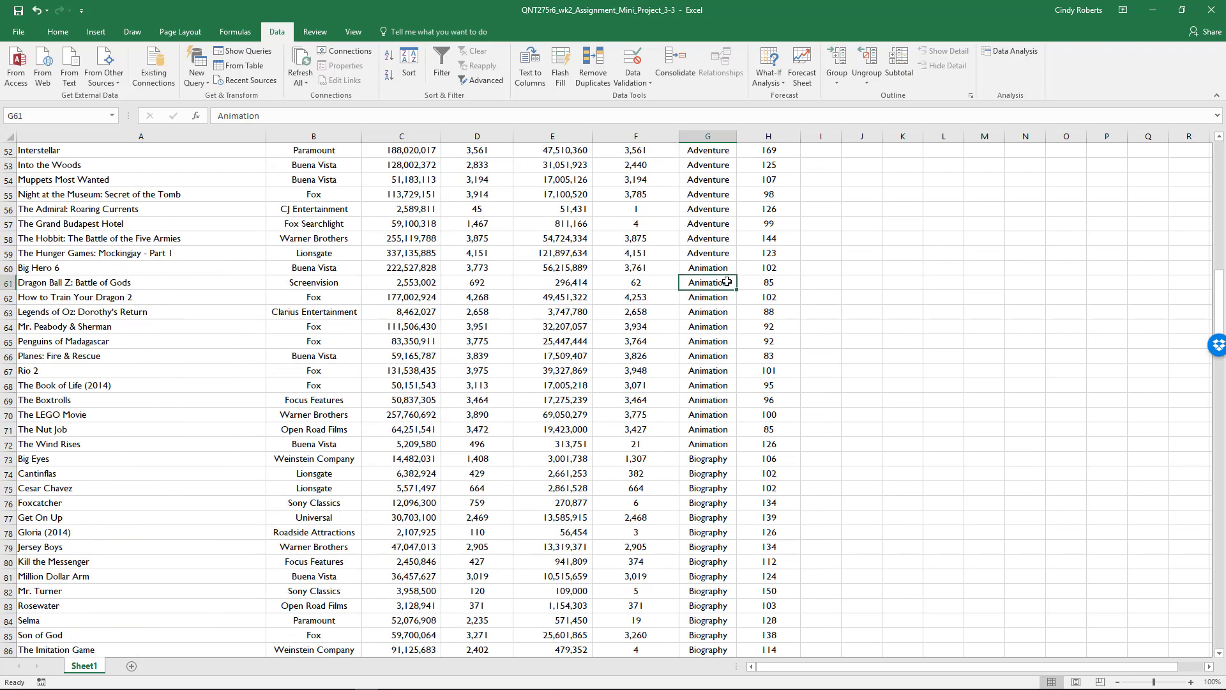
pyautogui.scroll(17, 712, 347)
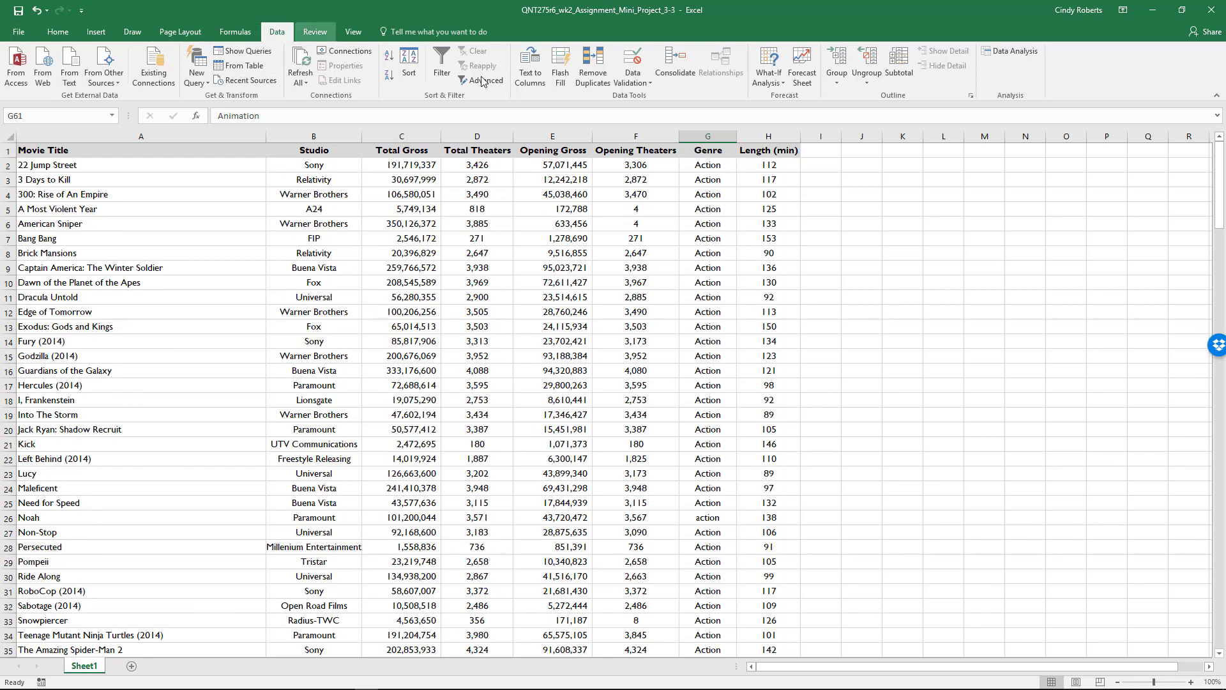
# Turn on filtering for the table and filter the Genre column to show only Crime.
pyautogui.click(451, 59)
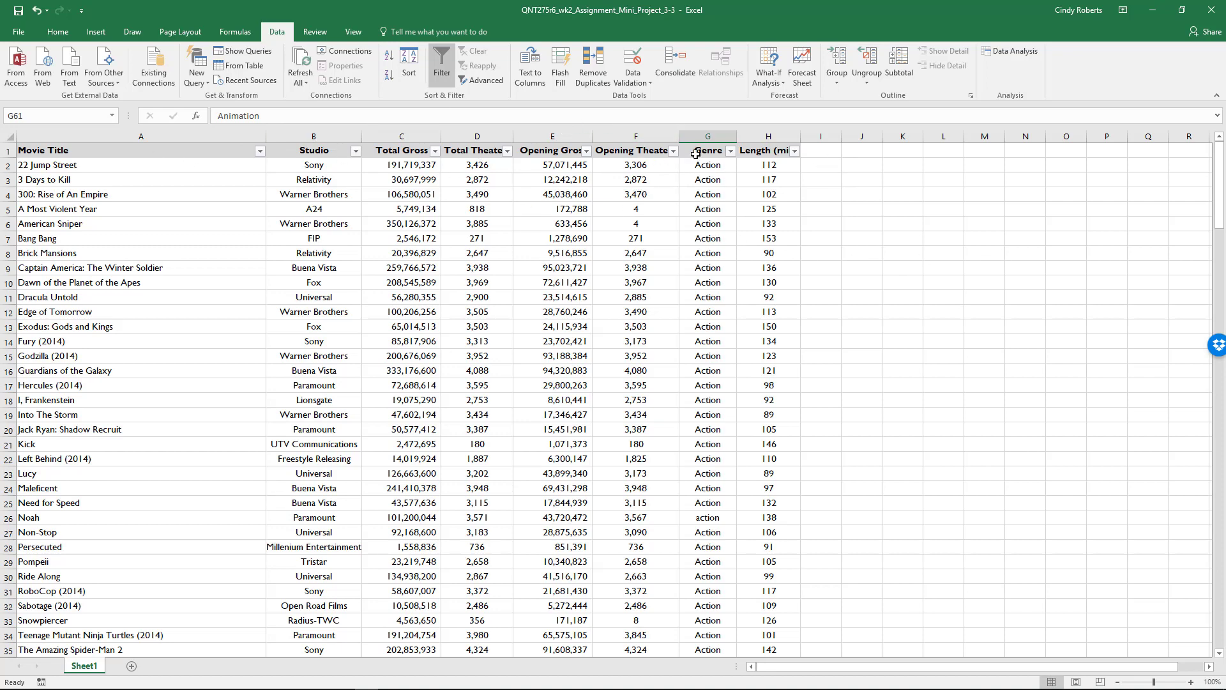
pyautogui.click(730, 151)
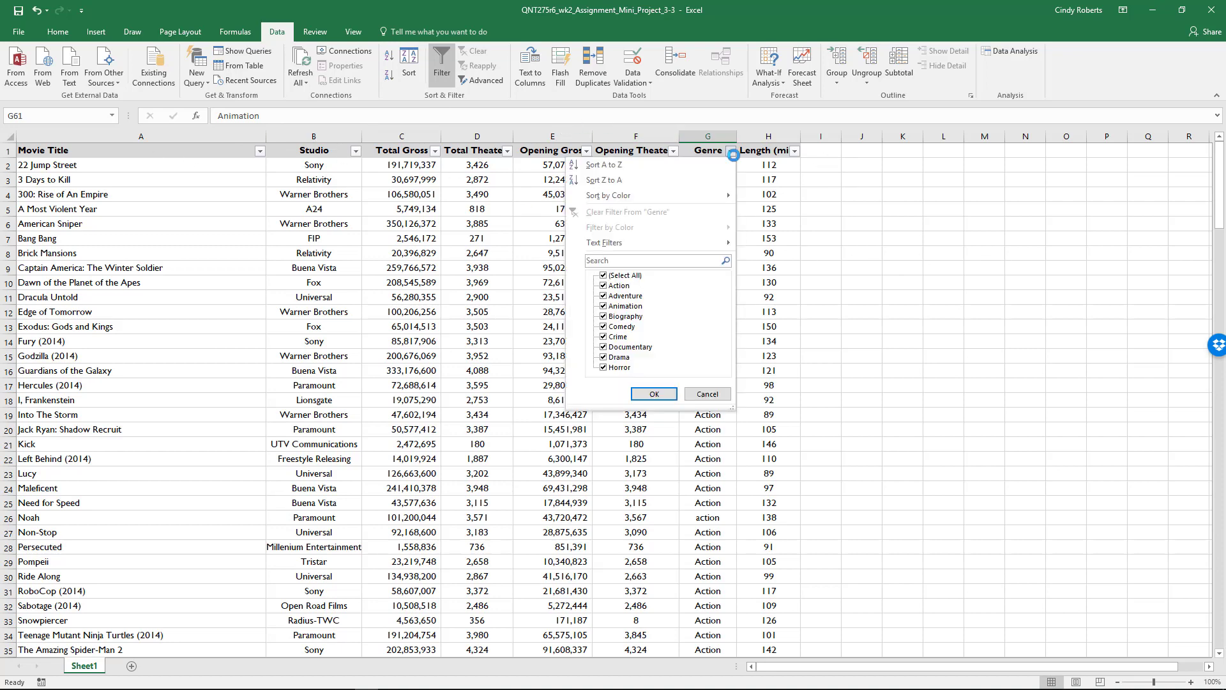
pyautogui.click(626, 276)
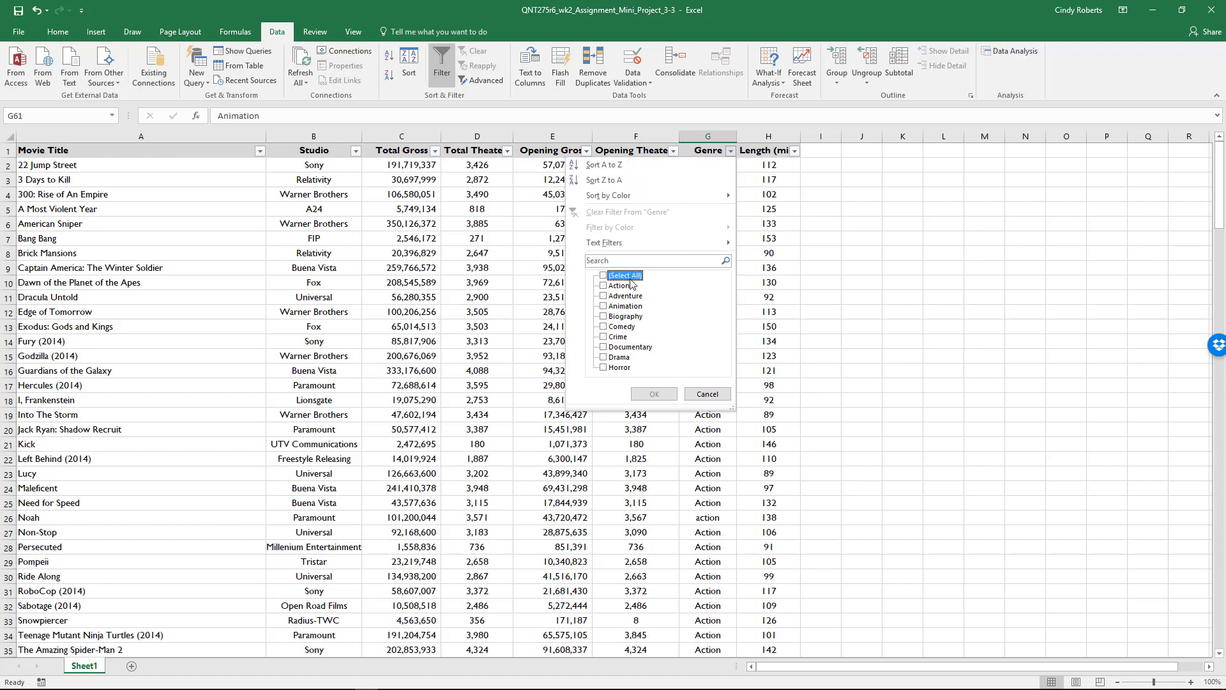
pyautogui.click(619, 338)
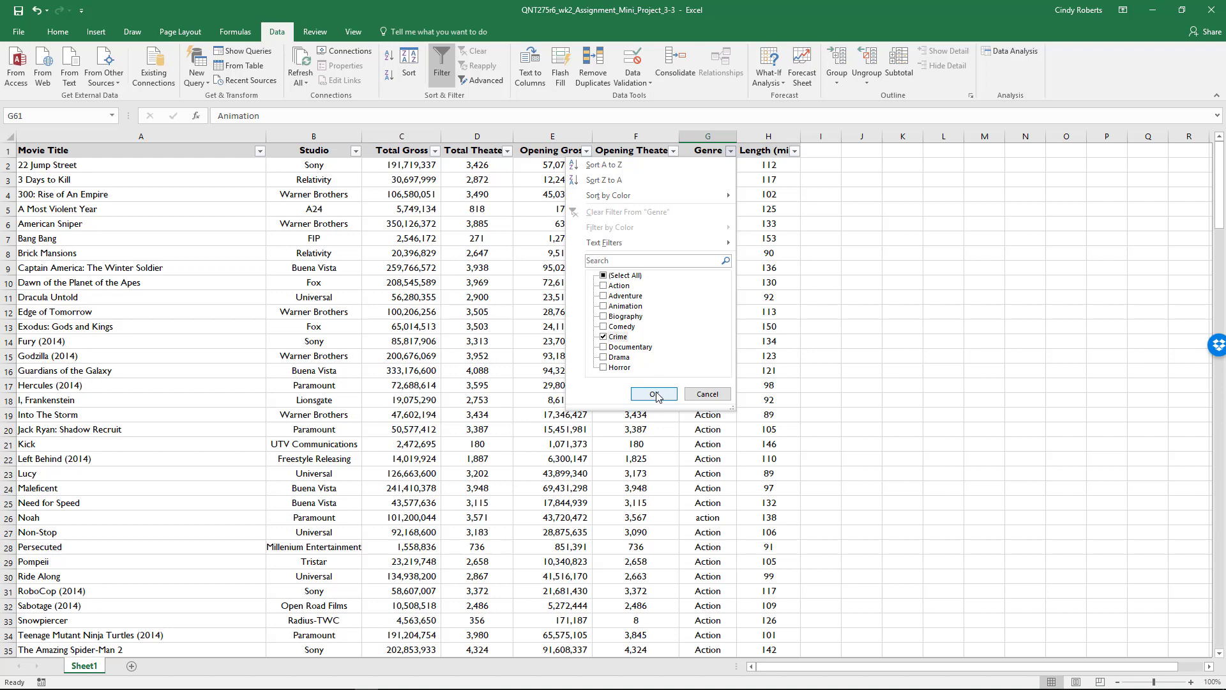
pyautogui.click(654, 394)
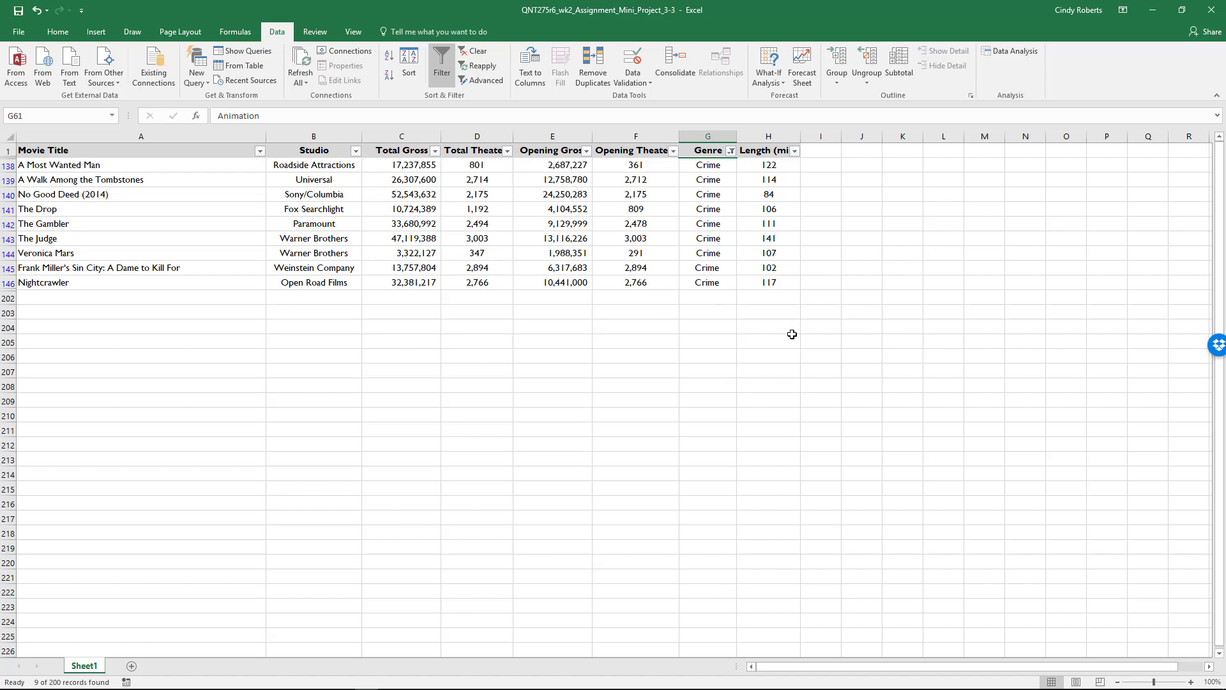
# Calculate the average Total Gross of the Crime movies in L141 with =average(C138:C146).
pyautogui.click(948, 212)
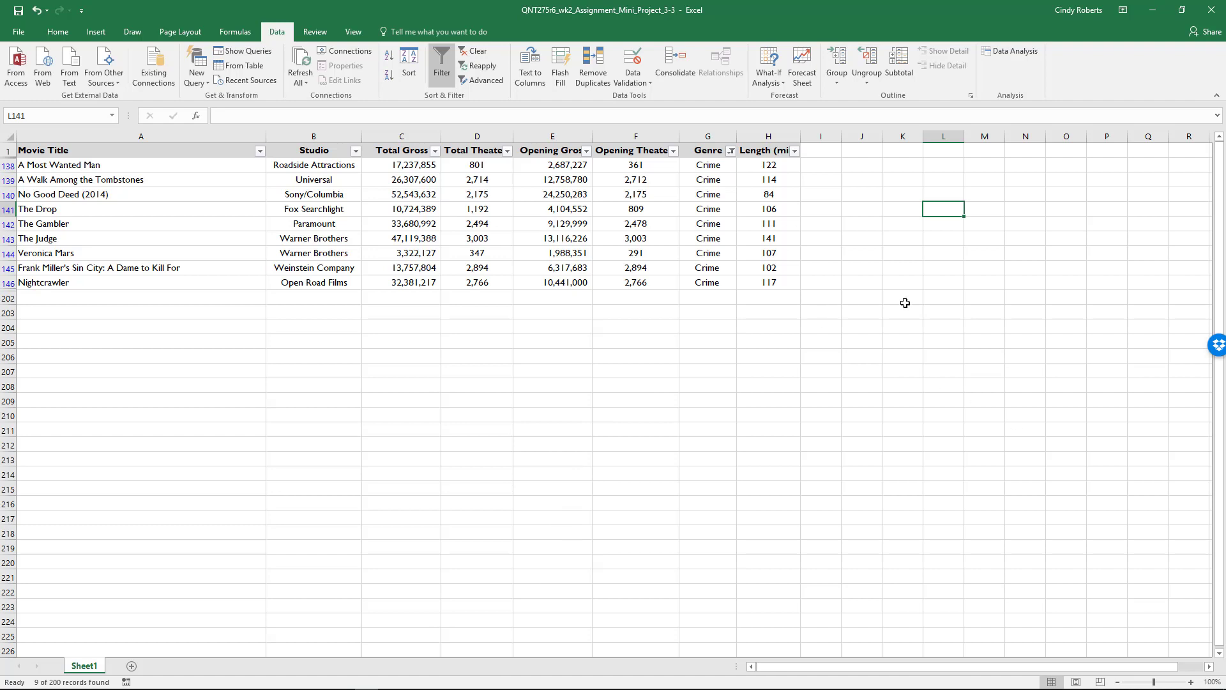
pyautogui.write('=average(')
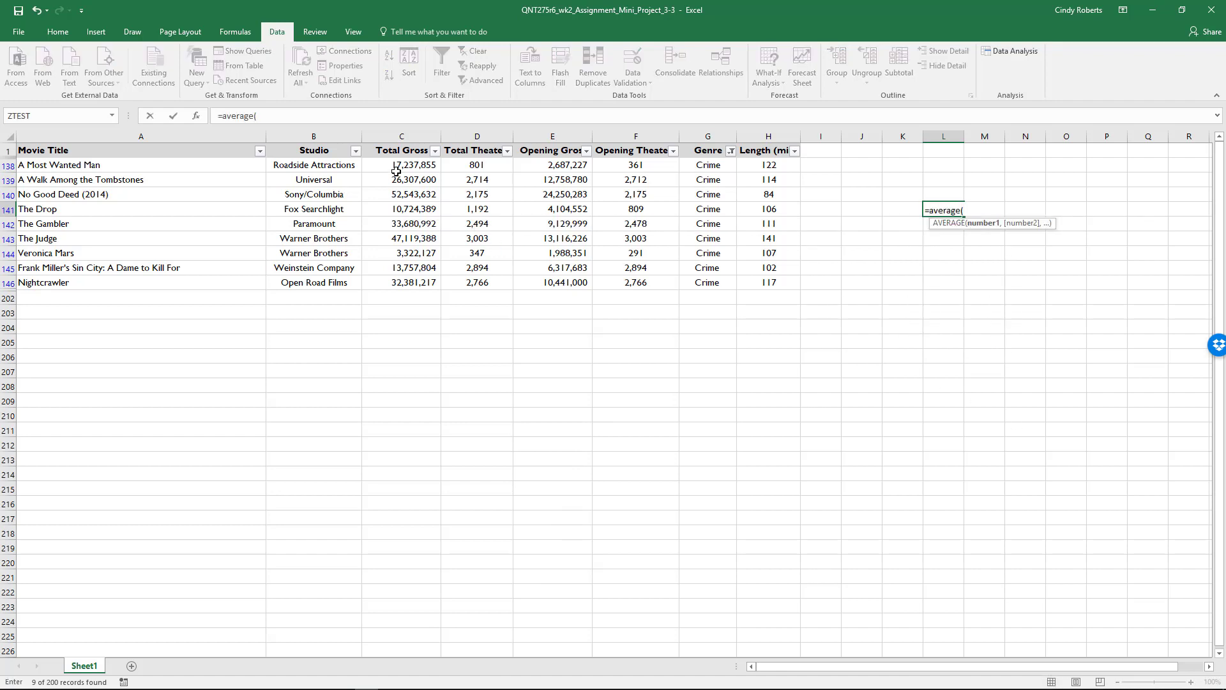
pyautogui.moveTo(397, 167); pyautogui.dragTo(409, 285)
pyautogui.write(')')
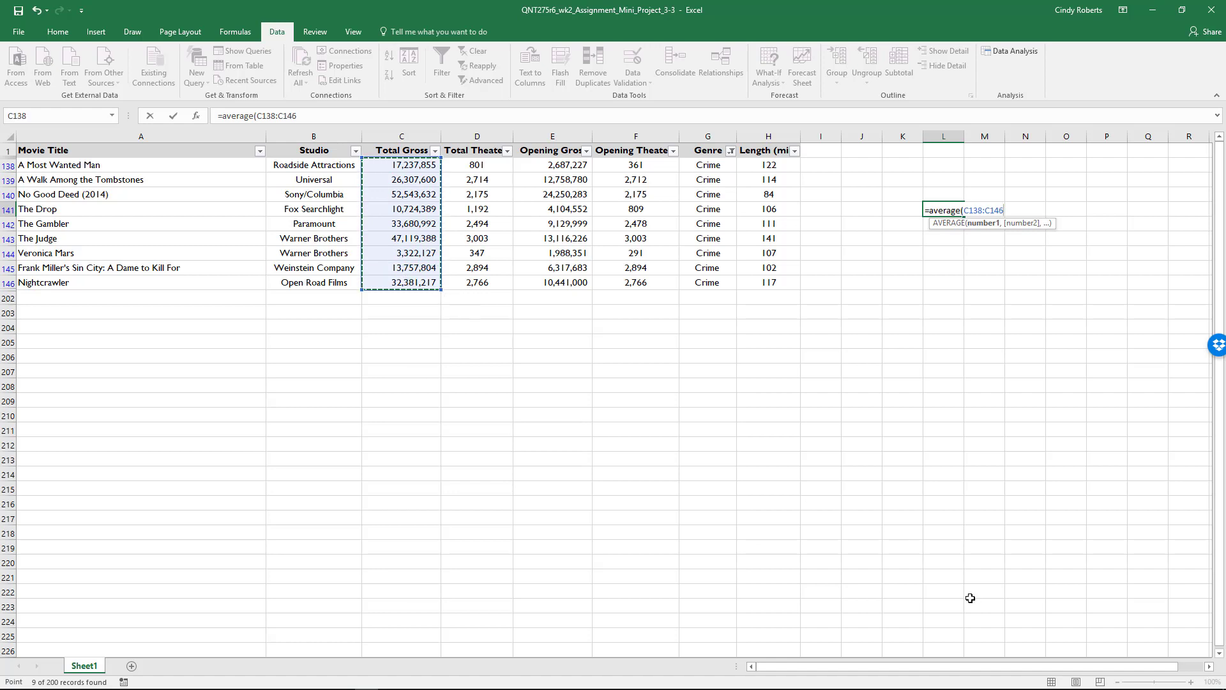
pyautogui.press('Return')
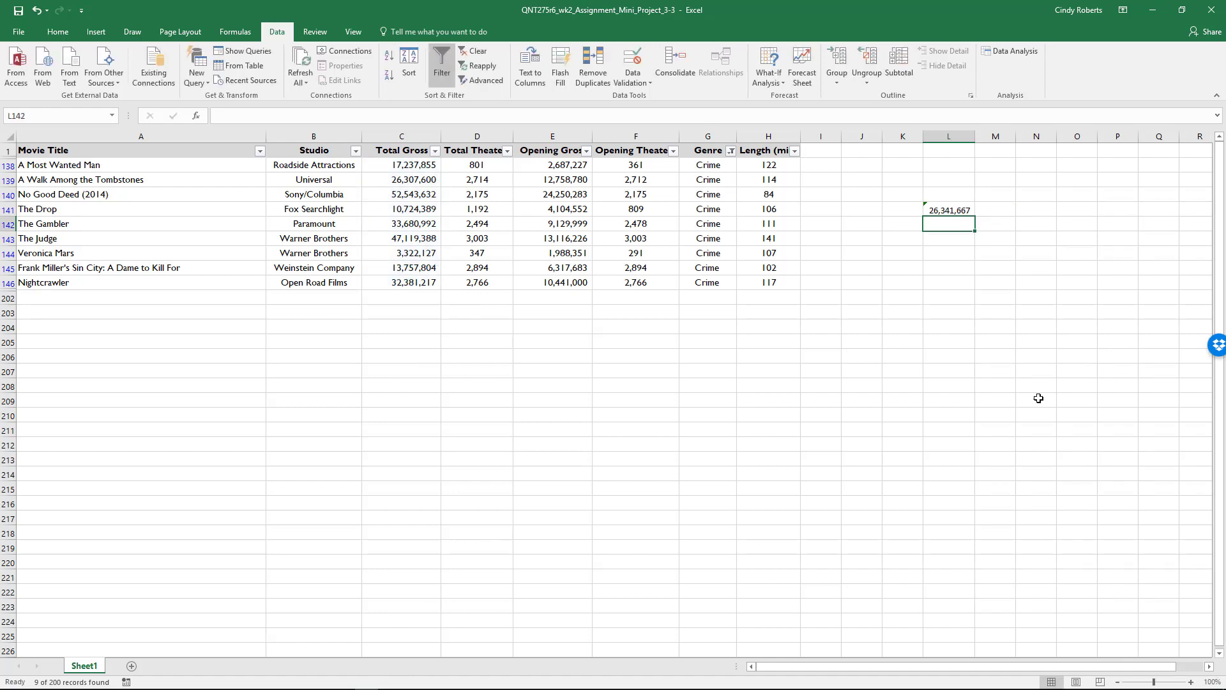
# Calculate the standard deviation of the Crime movies' Total Gross in L142 with =stdev(C138:C146).
pyautogui.write('=std')
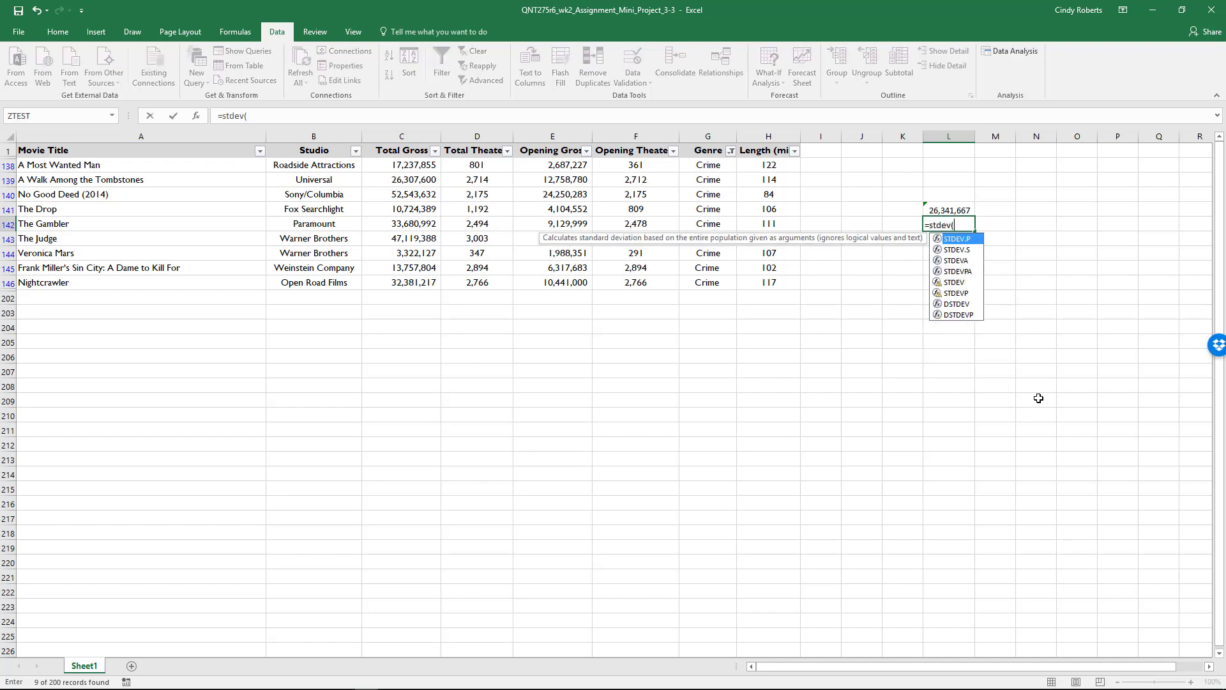
pyautogui.write('ev(')
pyautogui.click(407, 166)
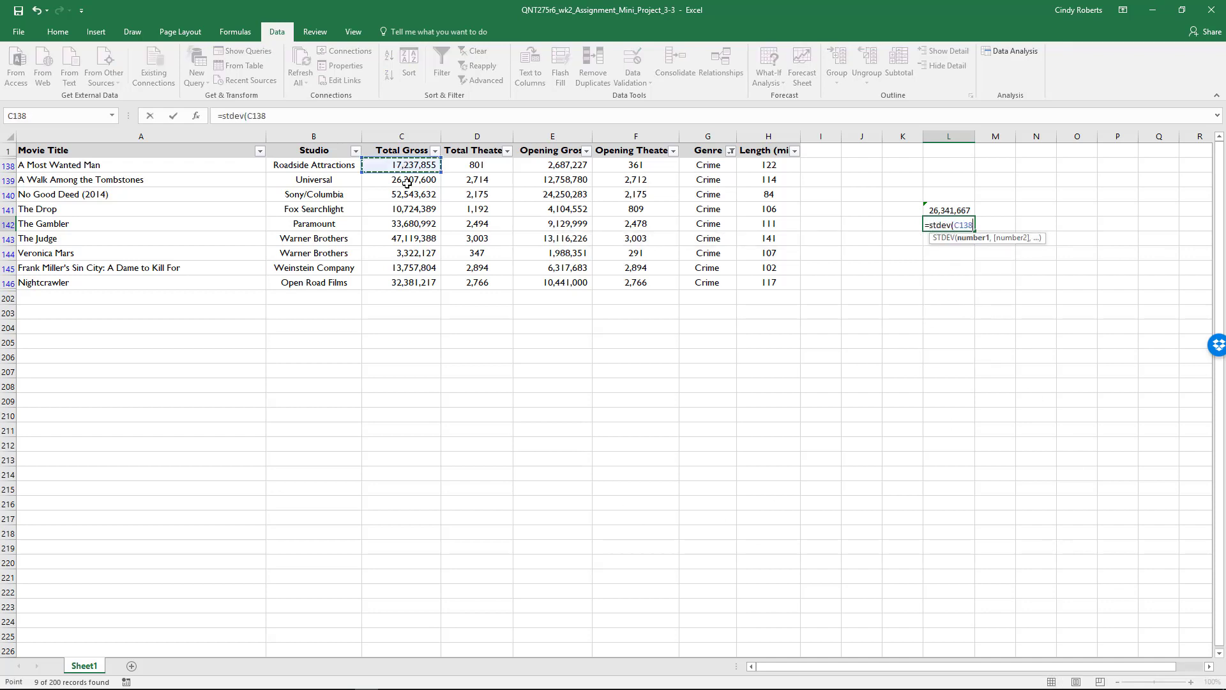
pyautogui.moveTo(406, 183); pyautogui.dragTo(405, 284)
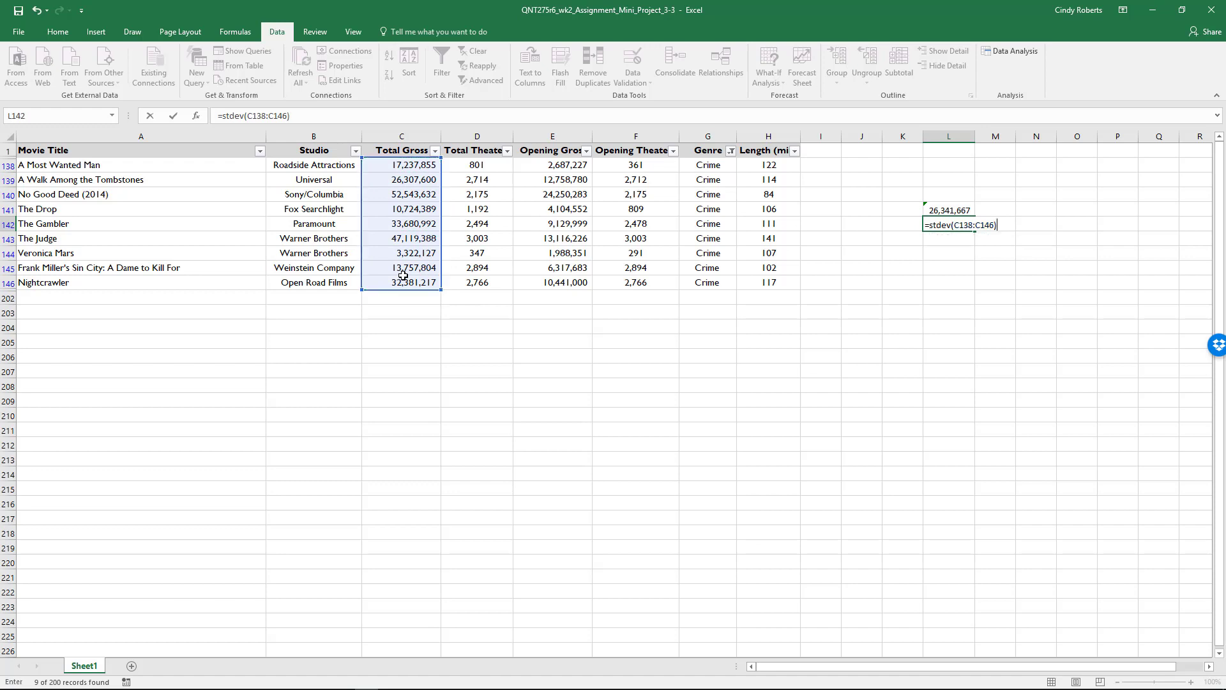
pyautogui.press('Return')
# Label the two statistics by entering mean in K141 and stdev in K142.
pyautogui.press('Up')
pyautogui.press('Up')
pyautogui.press('Left')
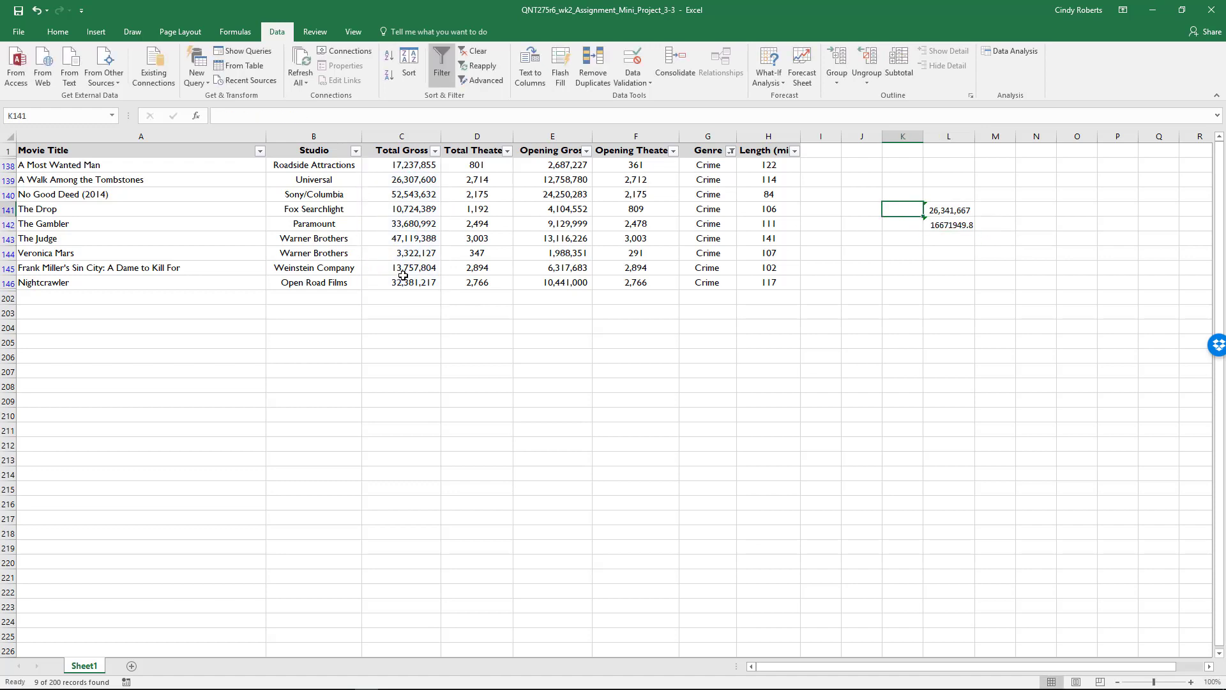
pyautogui.write('mean')
pyautogui.press('Return')
pyautogui.write('std')
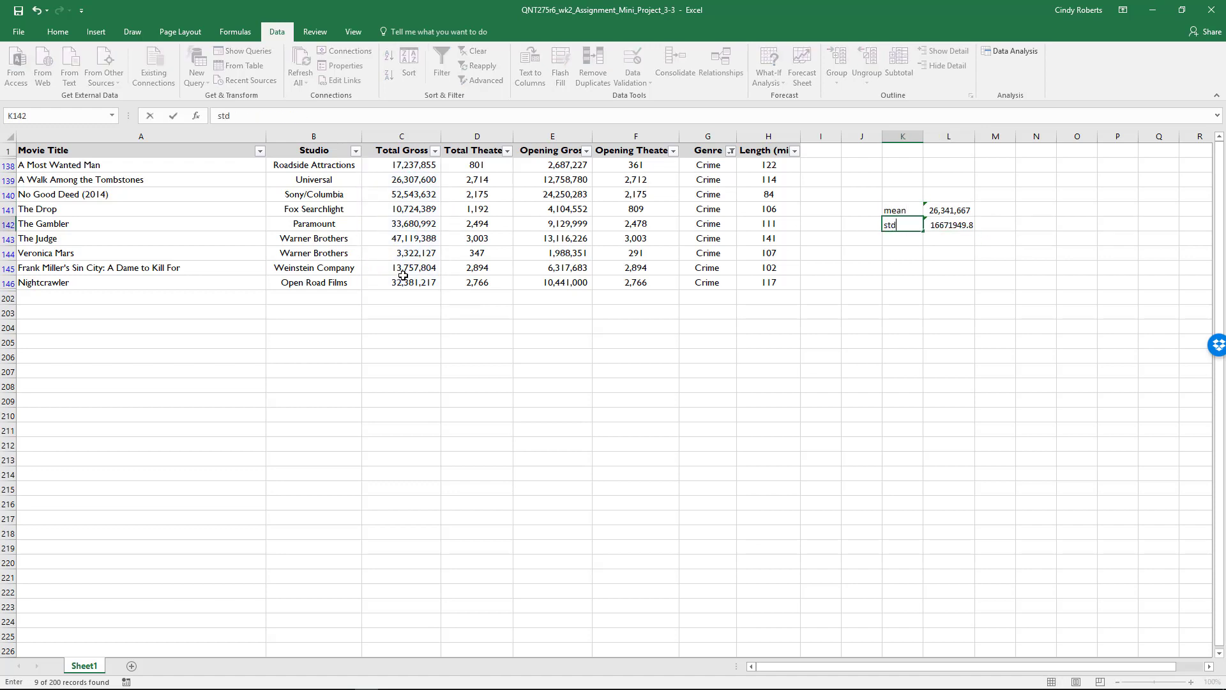
pyautogui.write('ev')
# Enter the heading Crime in L140, above the calculated statistics.
pyautogui.press('Up')
pyautogui.press('Up')
pyautogui.press('Up')
pyautogui.press('Down')
pyautogui.press('Right')
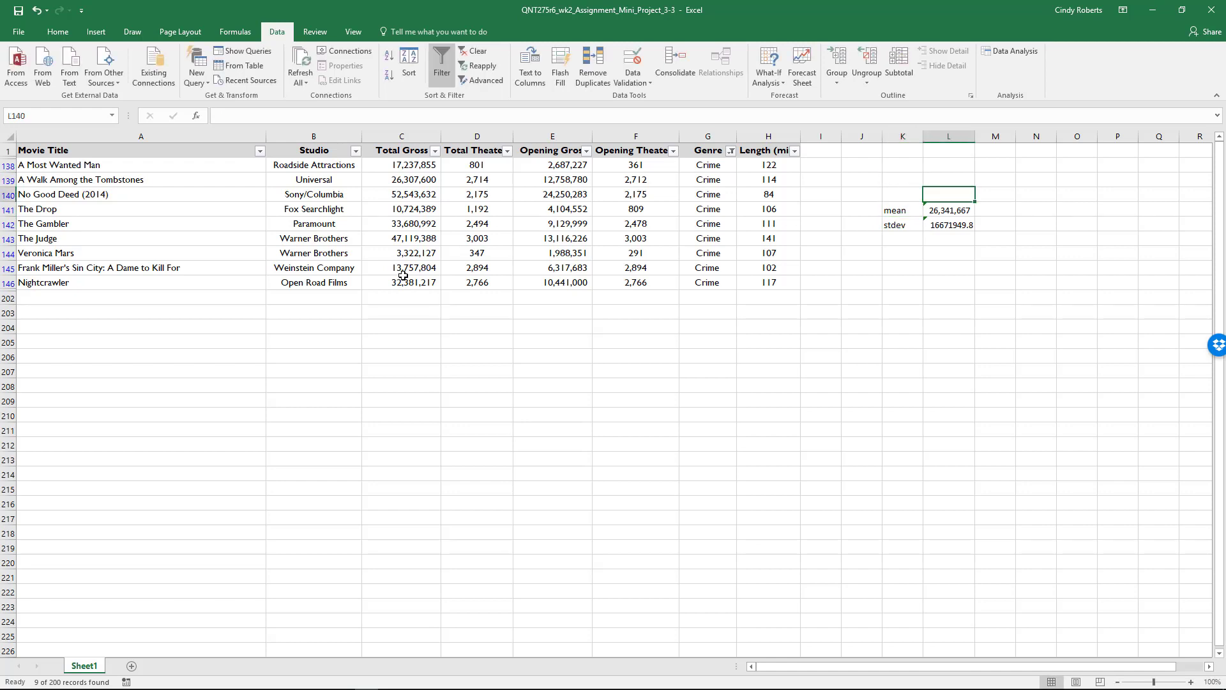
pyautogui.write('Crime')
pyautogui.press('Return')
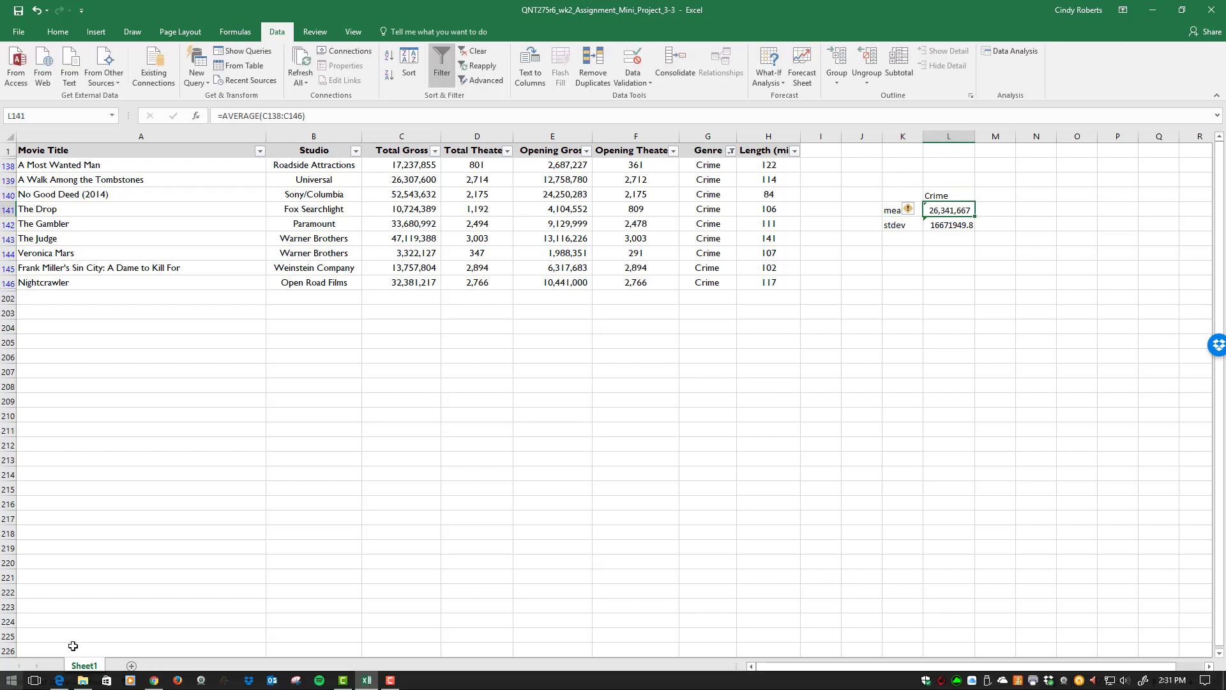
# Add a second worksheet and move the Crime statistics block K140:L142 from Sheet1 to its cell A1.
pyautogui.click(131, 666)
pyautogui.click(96, 666)
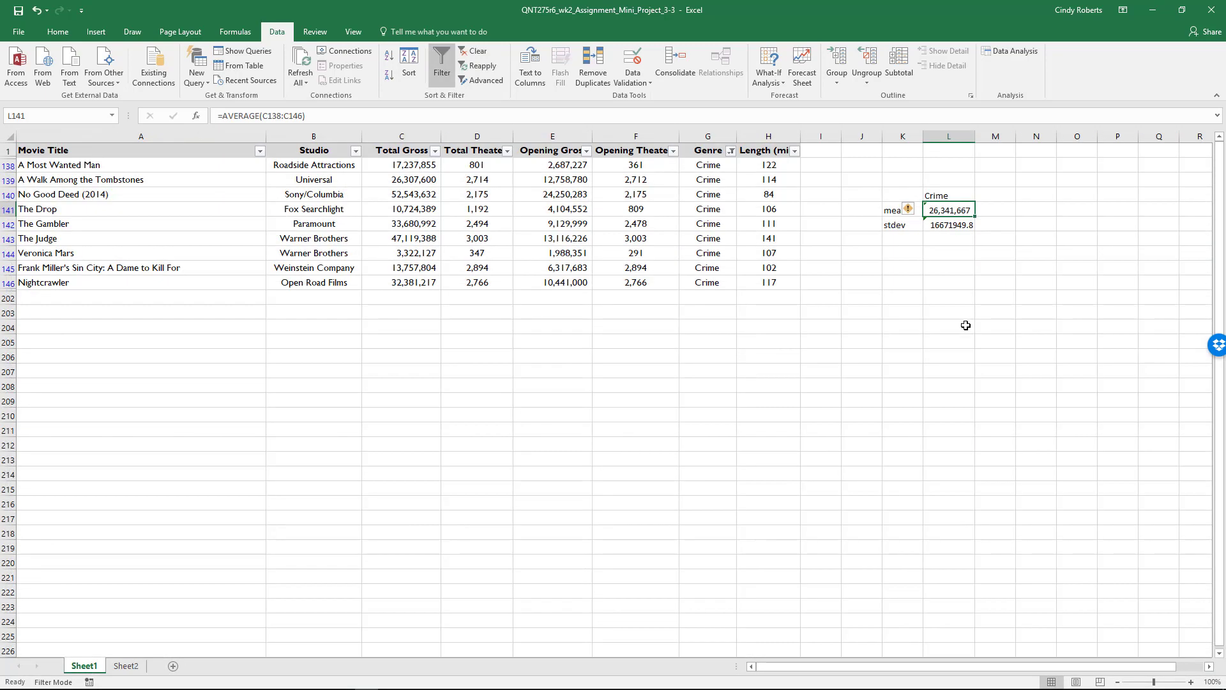
pyautogui.moveTo(900, 198); pyautogui.dragTo(940, 221)
pyautogui.rightClick(939, 221)
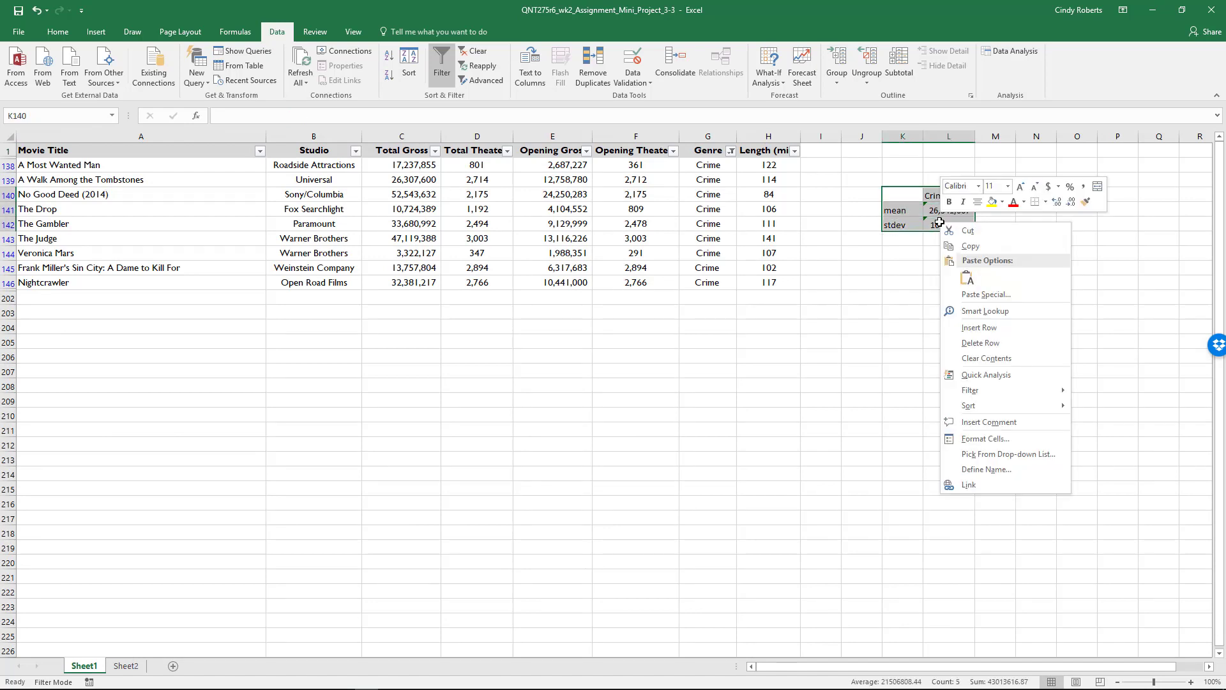
pyautogui.click(963, 235)
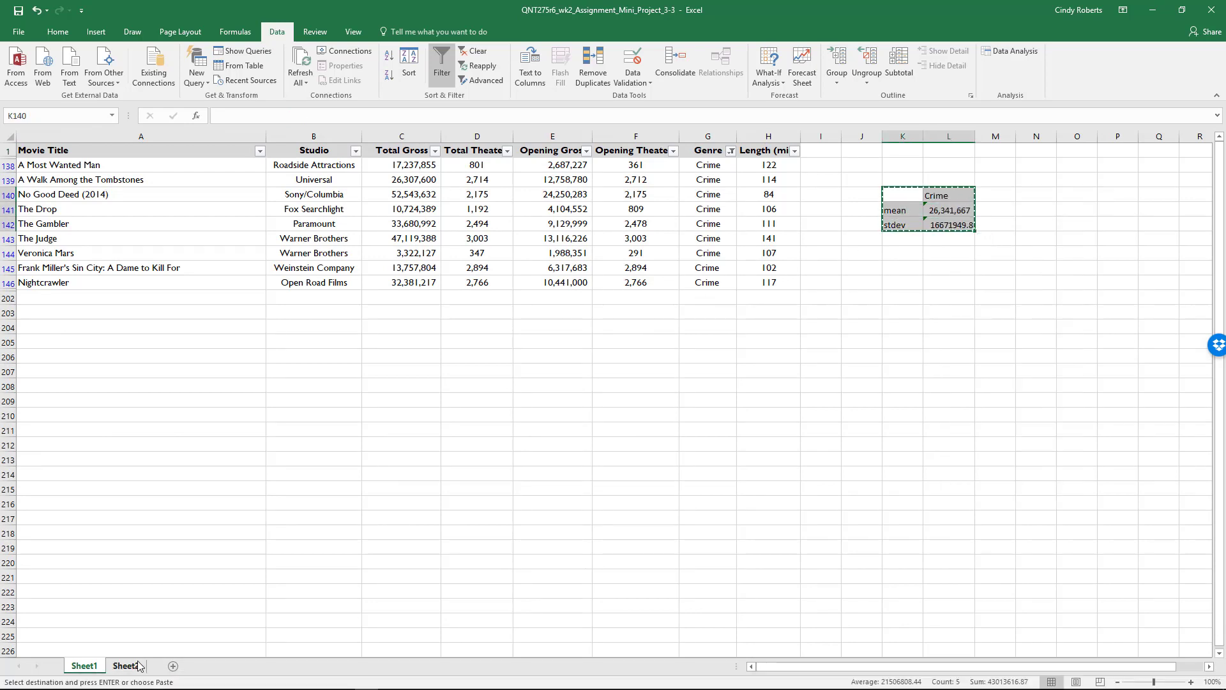
pyautogui.click(126, 666)
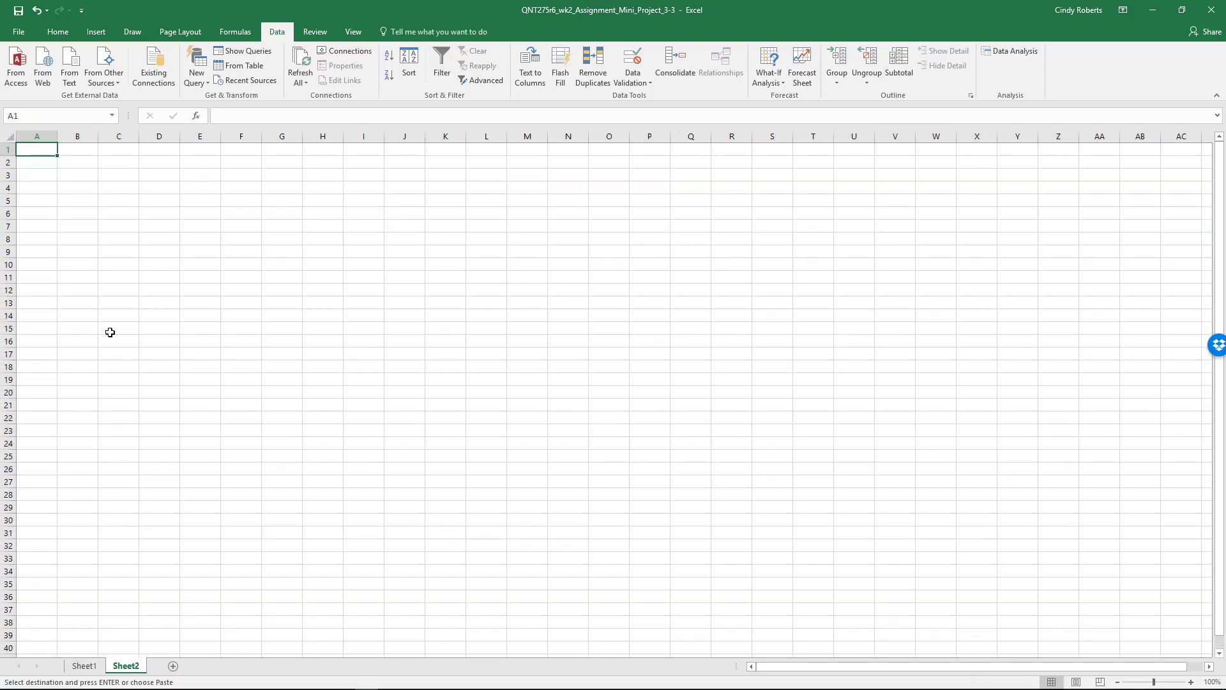
pyautogui.rightClick(37, 149)
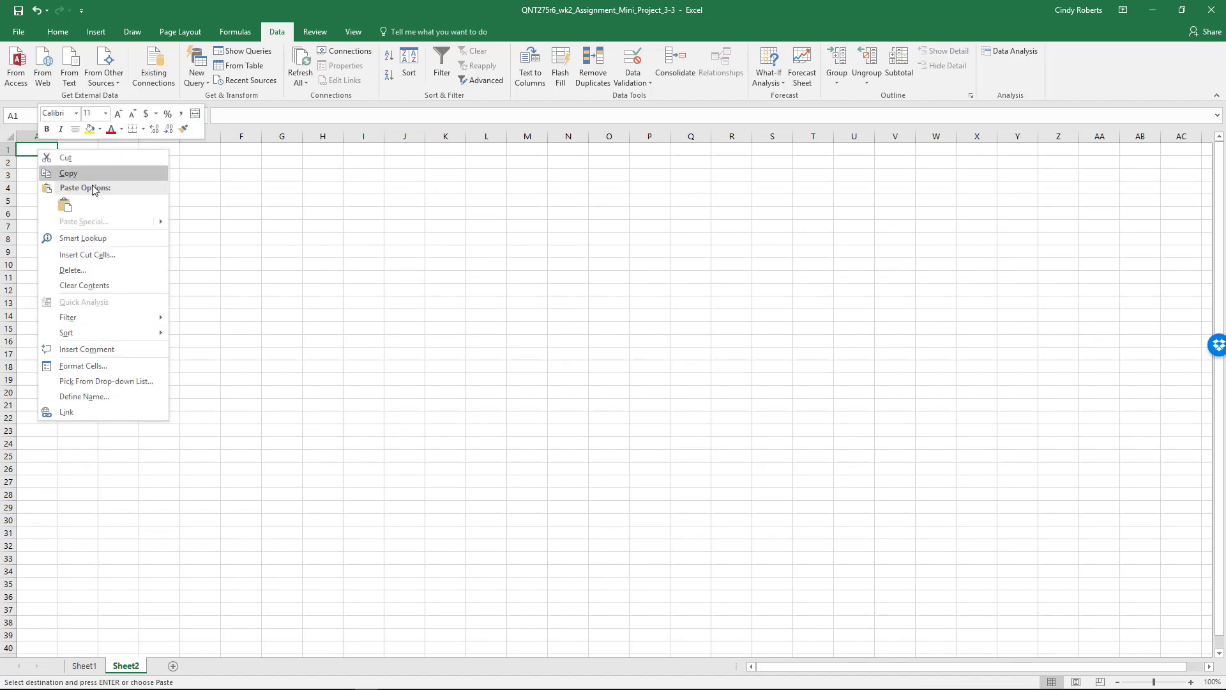
pyautogui.click(37, 152)
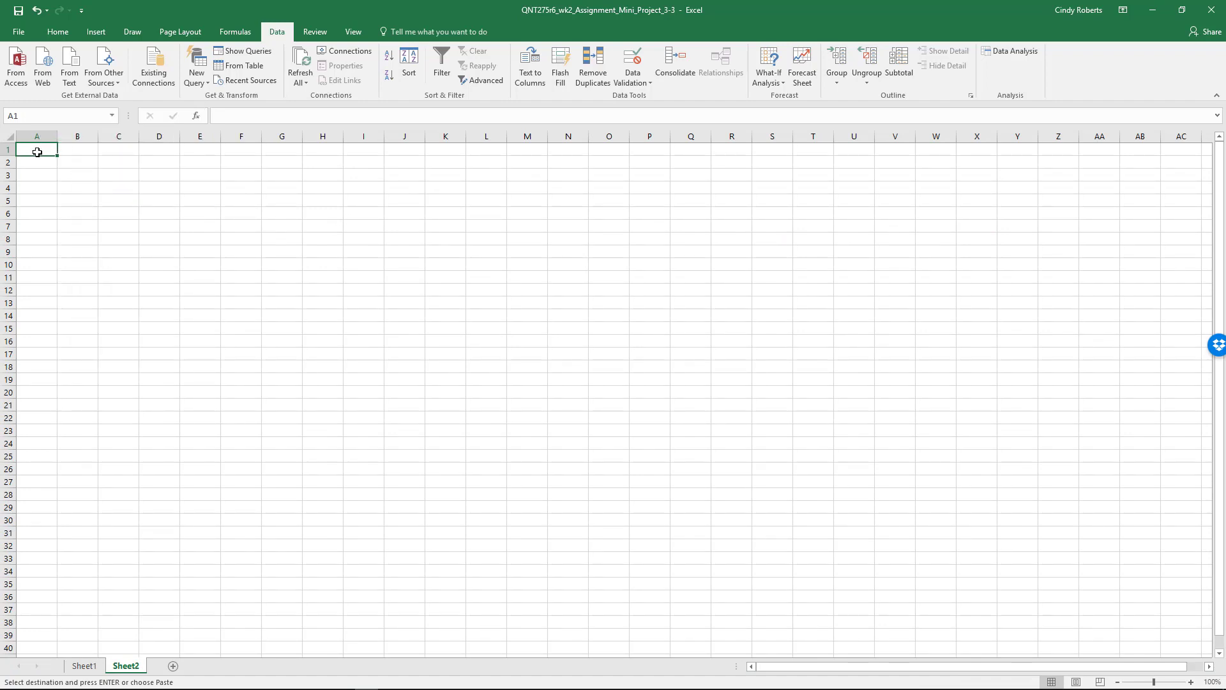
pyautogui.press('Return')
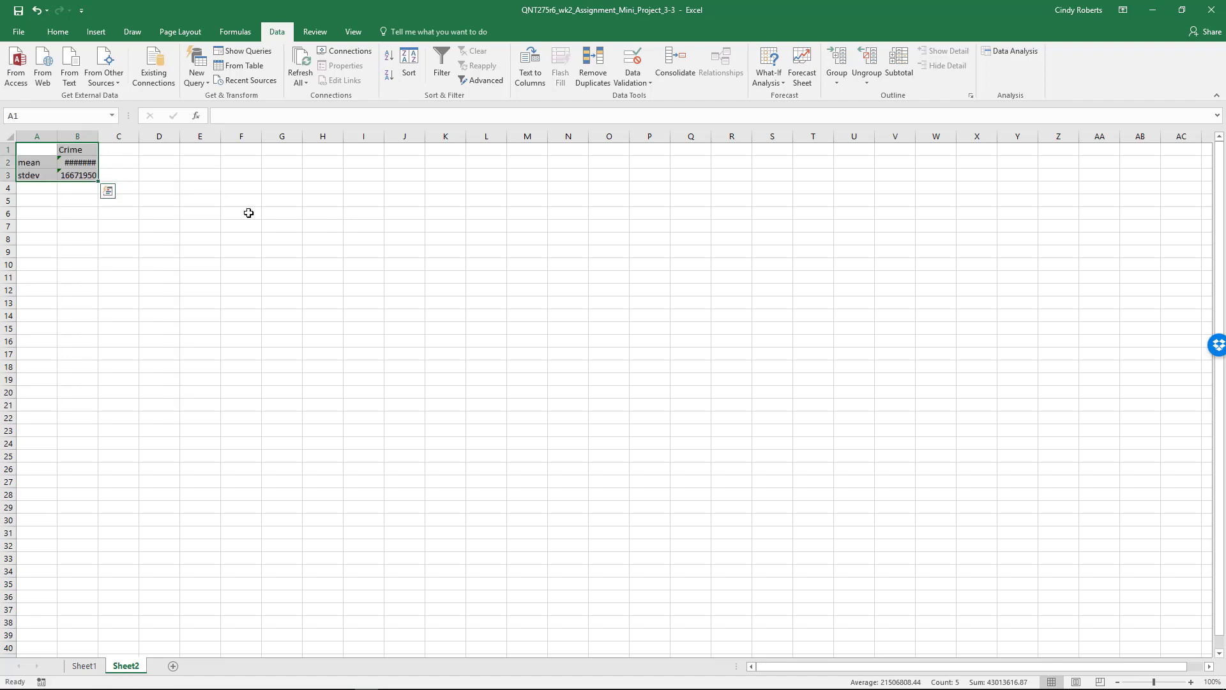
# Widen column B on Sheet2 so the Crime mean and standard deviation fit in full.
pyautogui.click(83, 167)
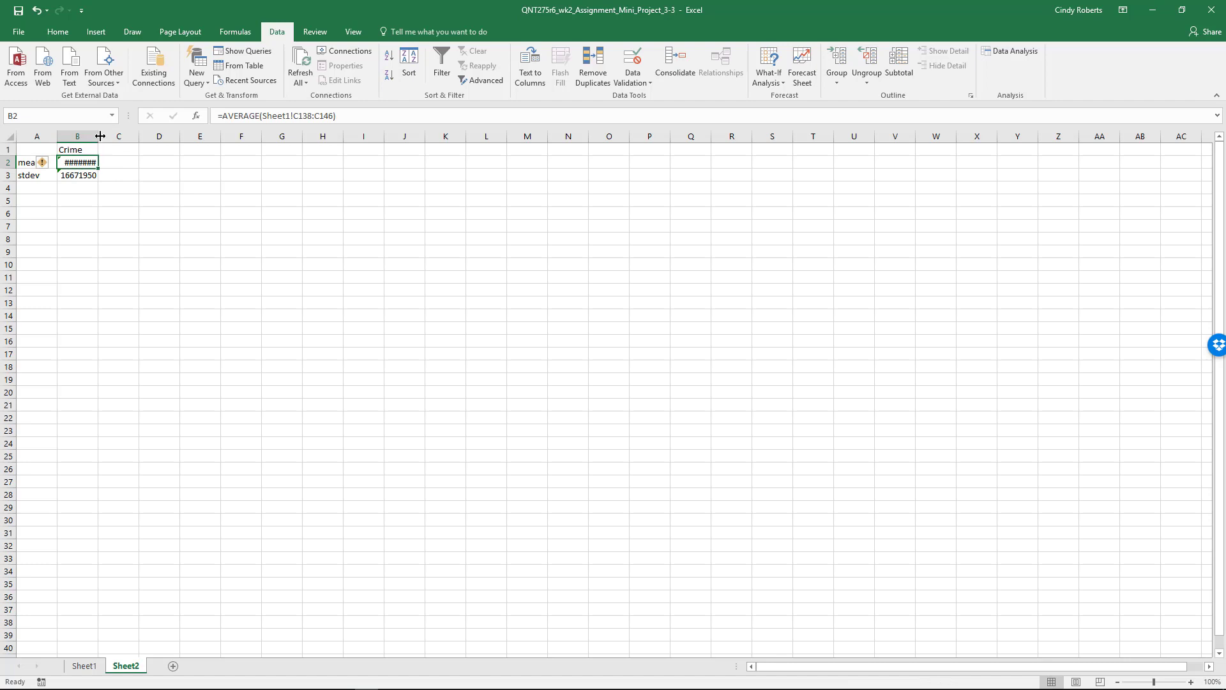
pyautogui.moveTo(101, 136); pyautogui.dragTo(160, 136)
pyautogui.click(60, 151)
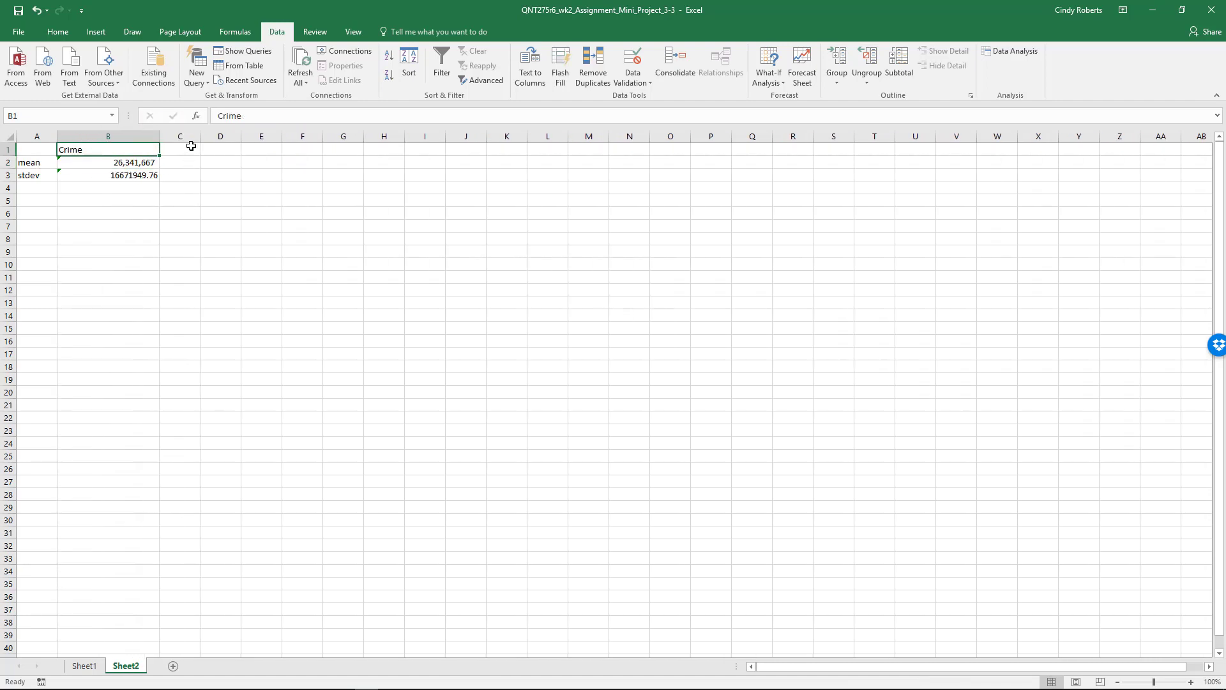
# Enter the heading Action in C1, beside the Crime heading.
pyautogui.click(182, 146)
pyautogui.write('Action')
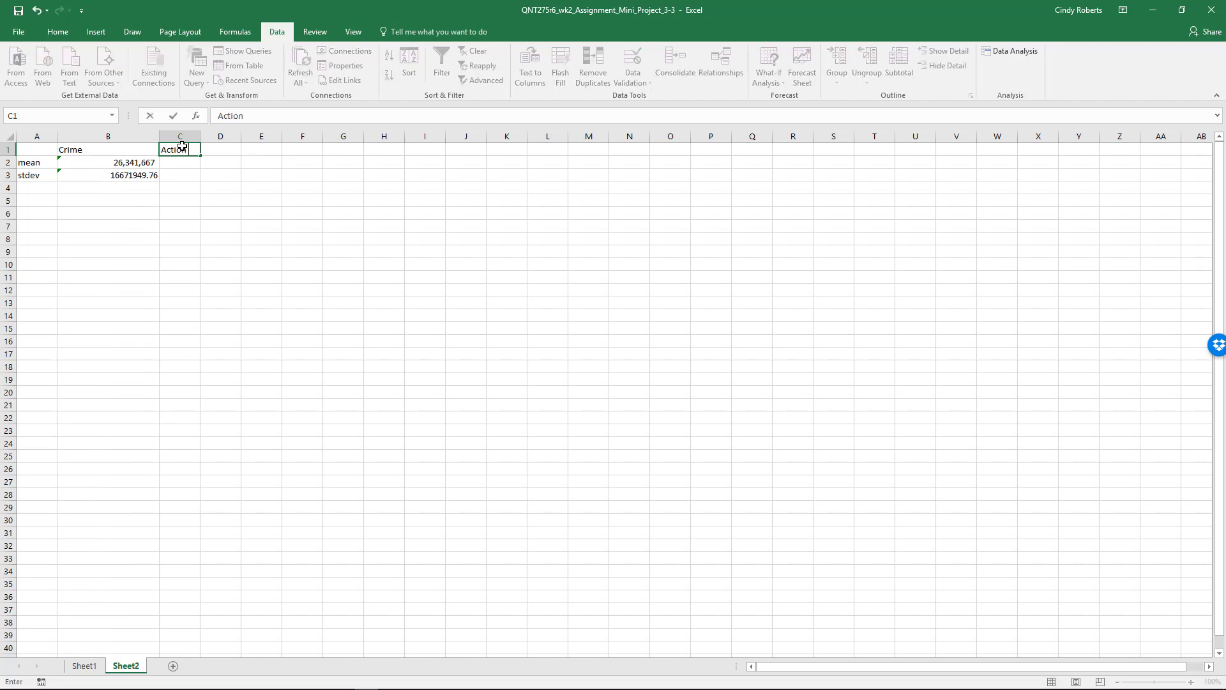
pyautogui.press('Tab')
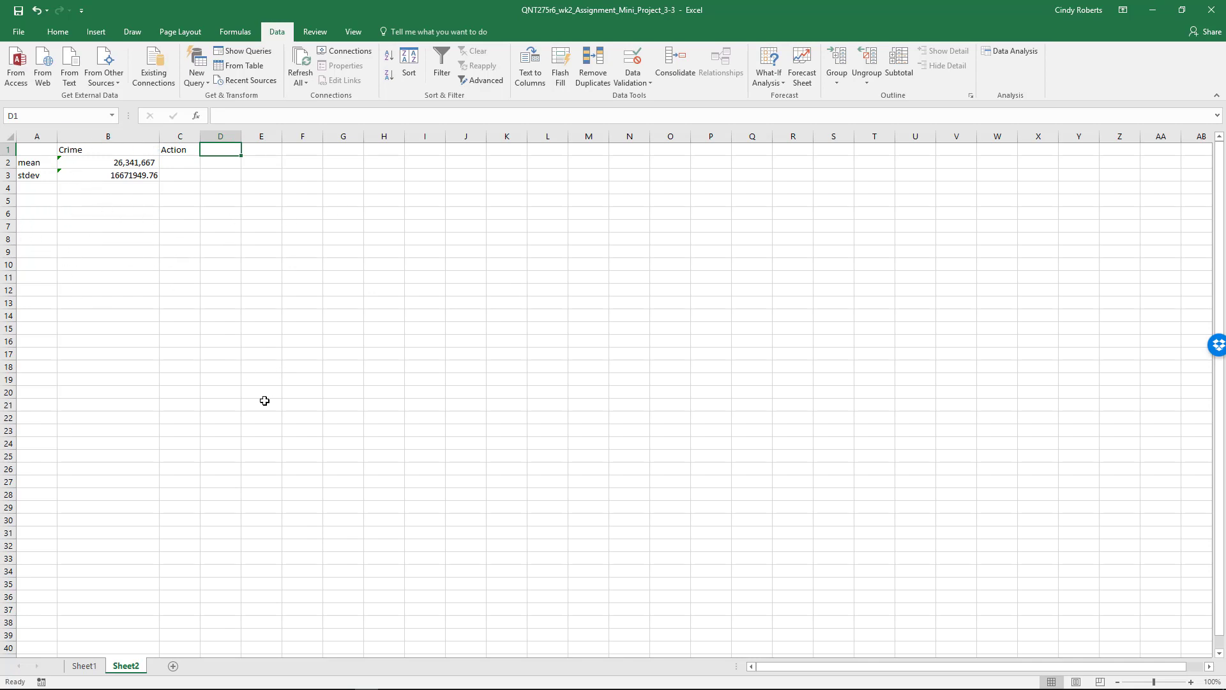
# Return to Sheet1 and show all genres again through the Genre column's filter.
pyautogui.click(86, 667)
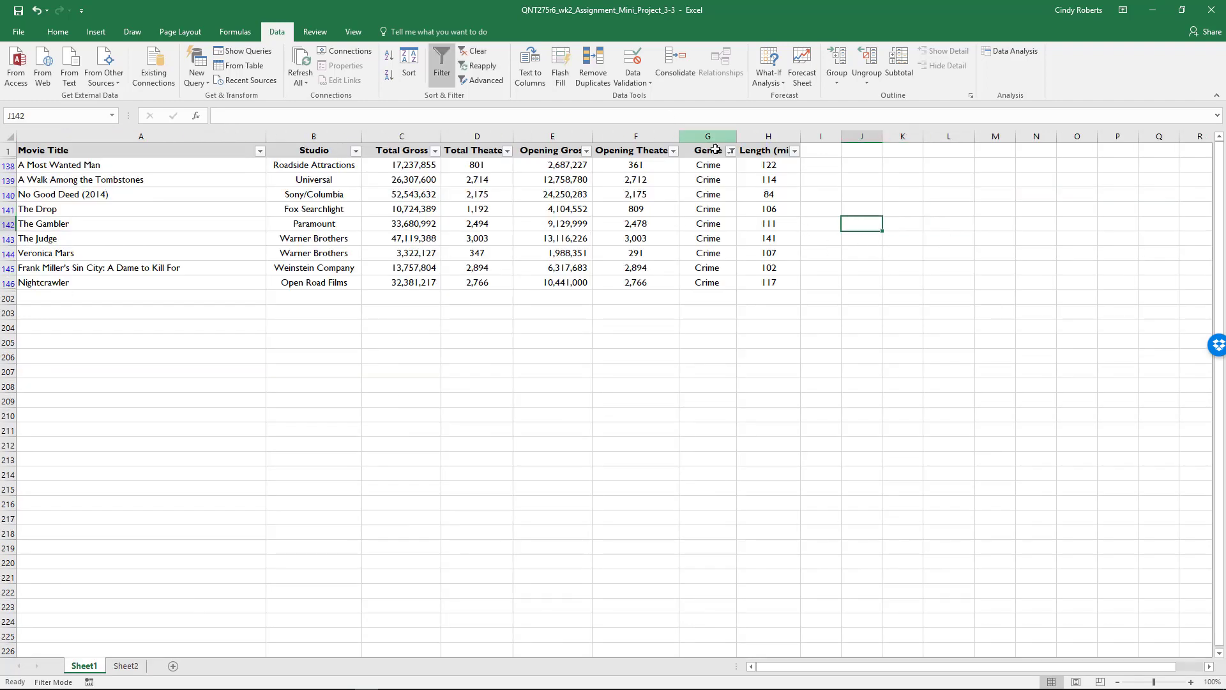
pyautogui.click(735, 151)
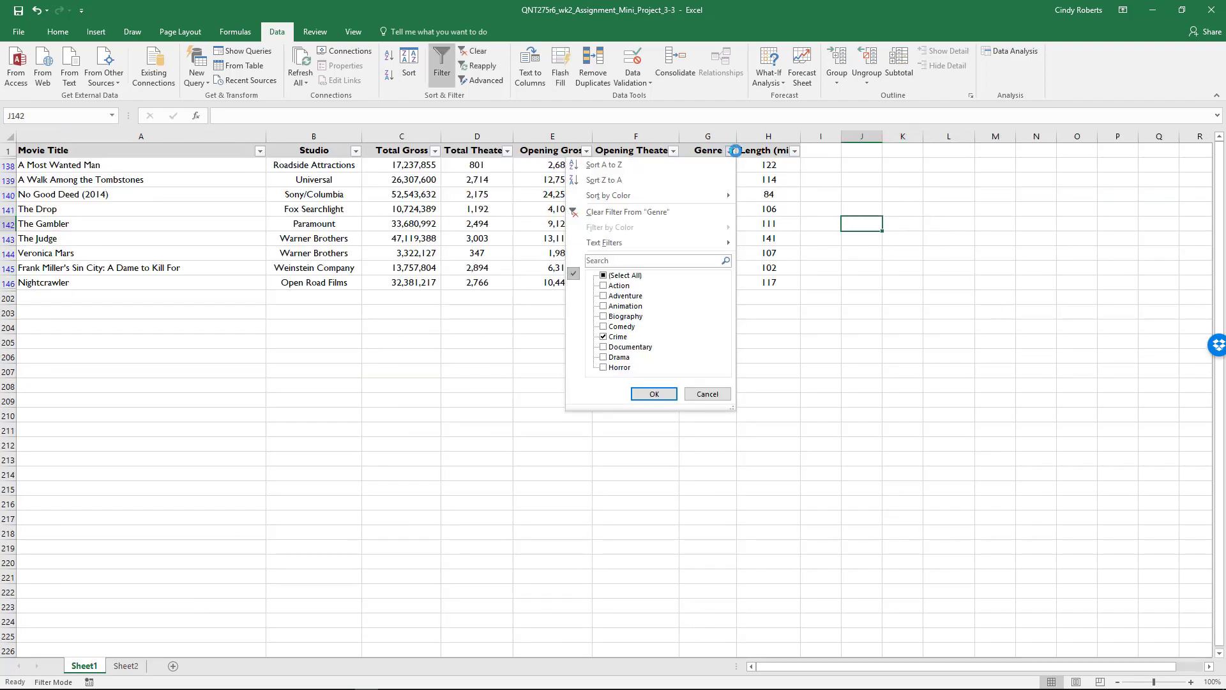
pyautogui.click(640, 276)
pyautogui.click(654, 394)
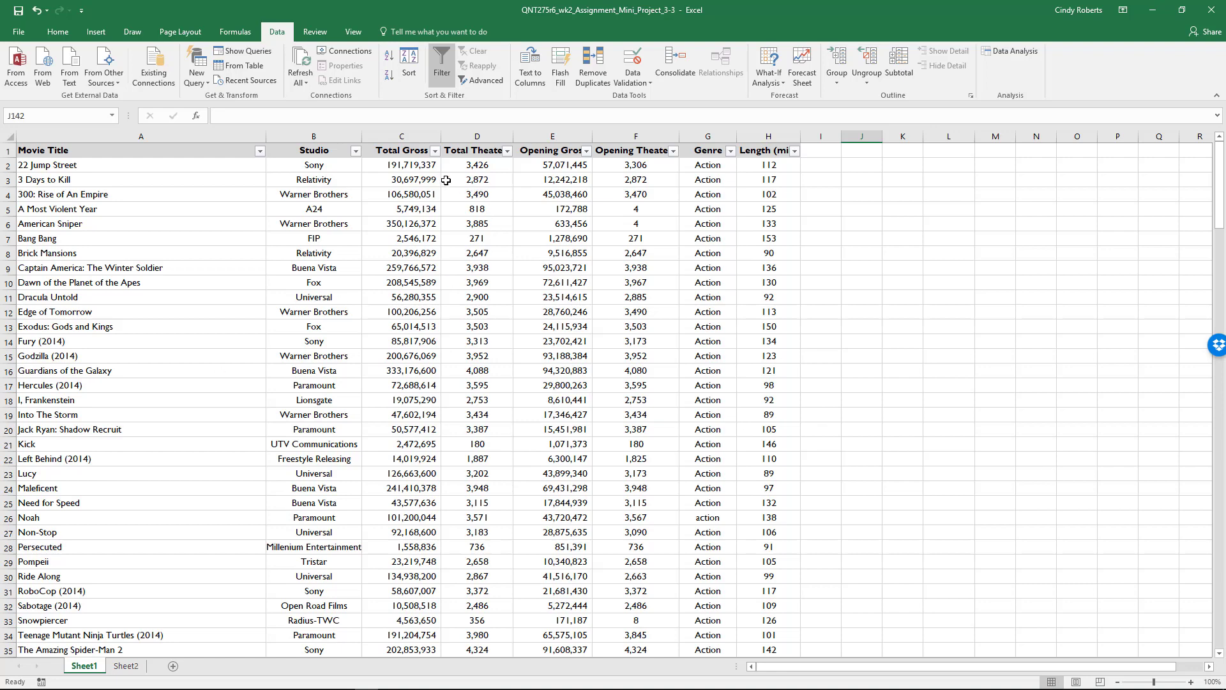
pyautogui.click(398, 167)
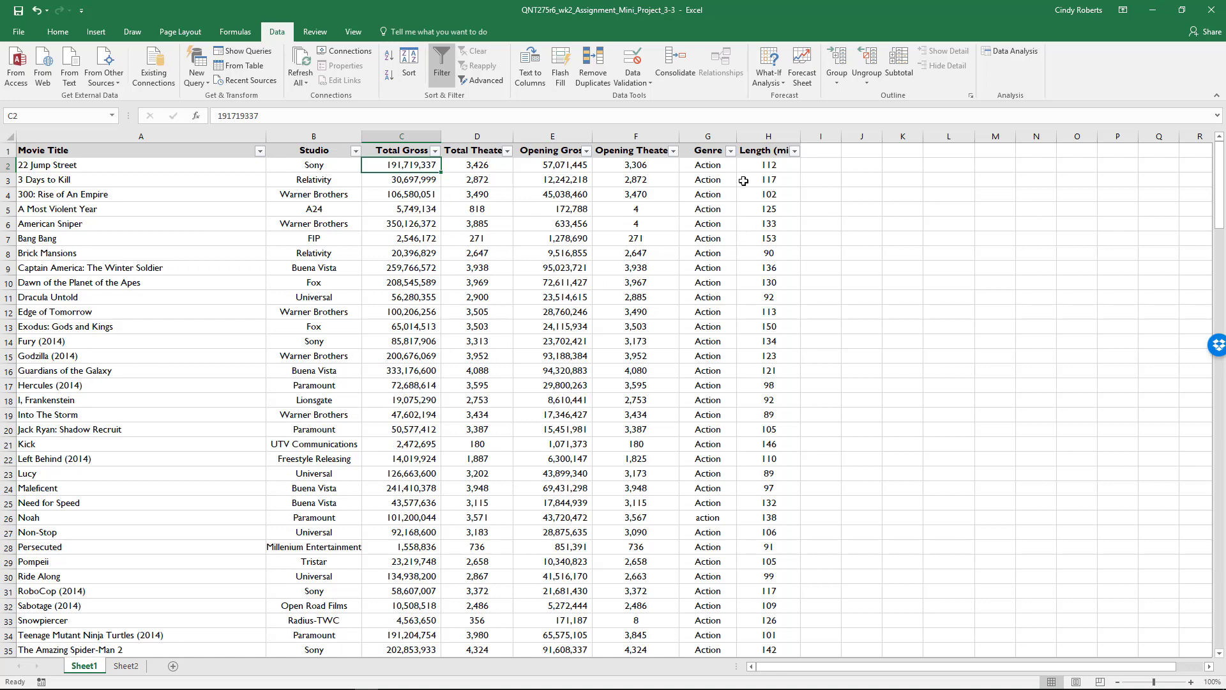
# Filter the Genre column to show only the Action movies.
pyautogui.click(738, 153)
pyautogui.click(730, 151)
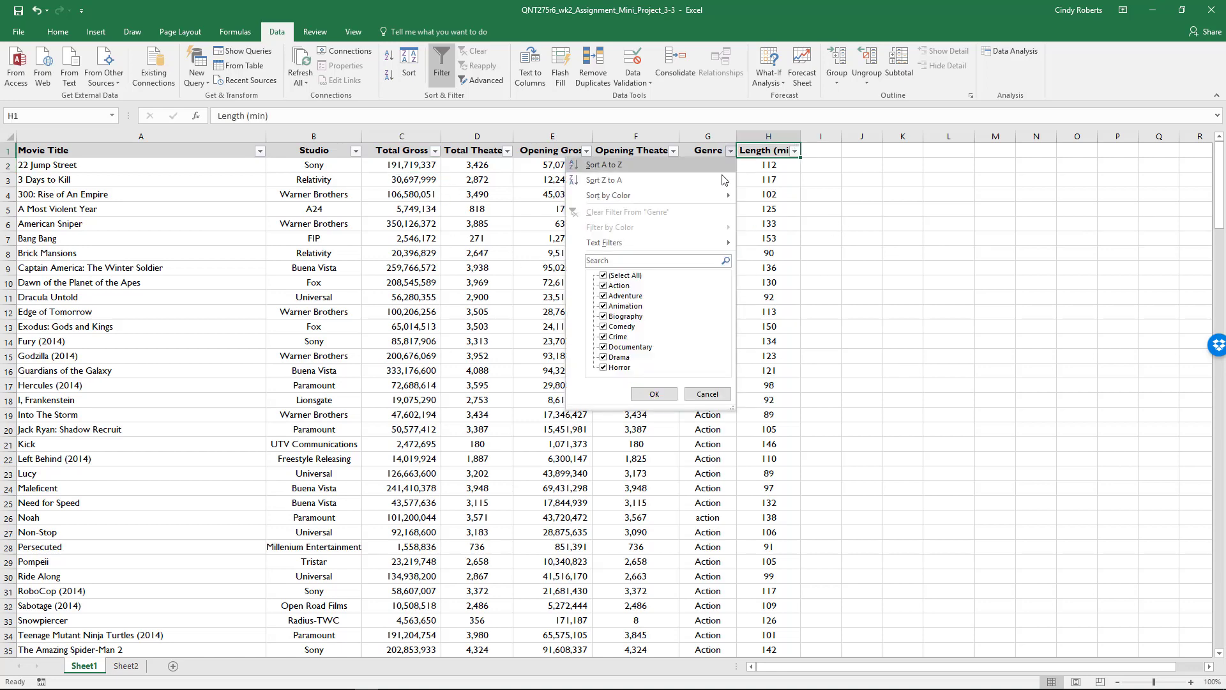
pyautogui.click(625, 276)
pyautogui.click(619, 285)
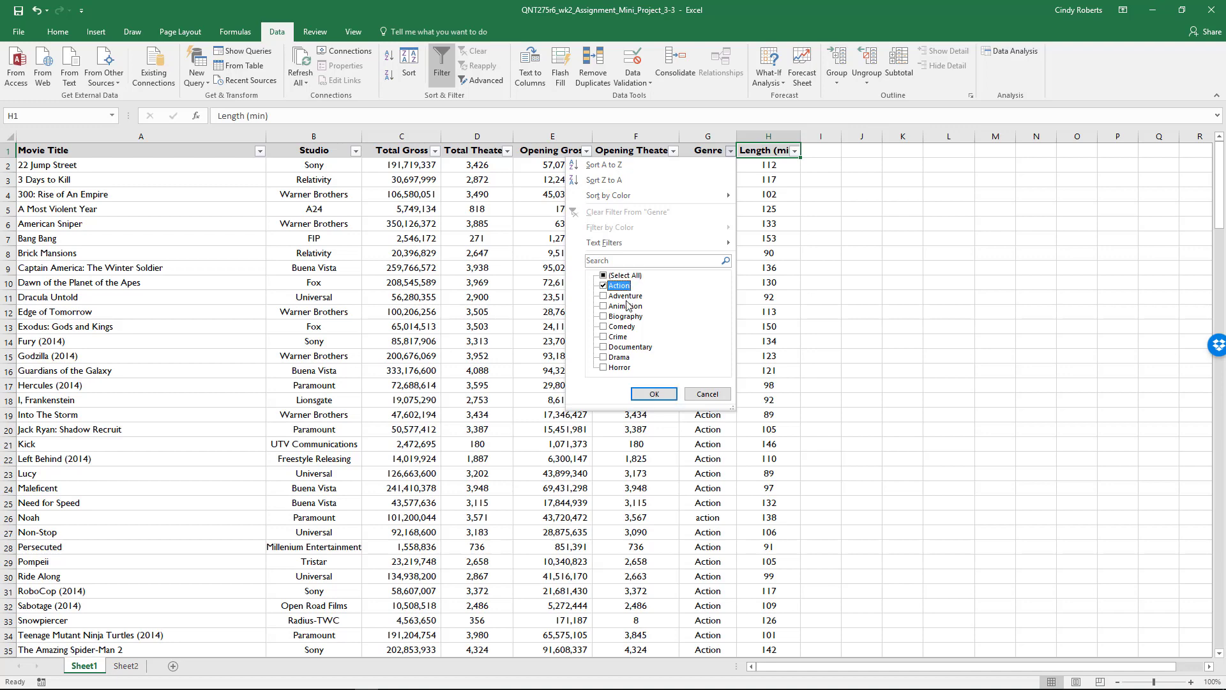
pyautogui.click(653, 391)
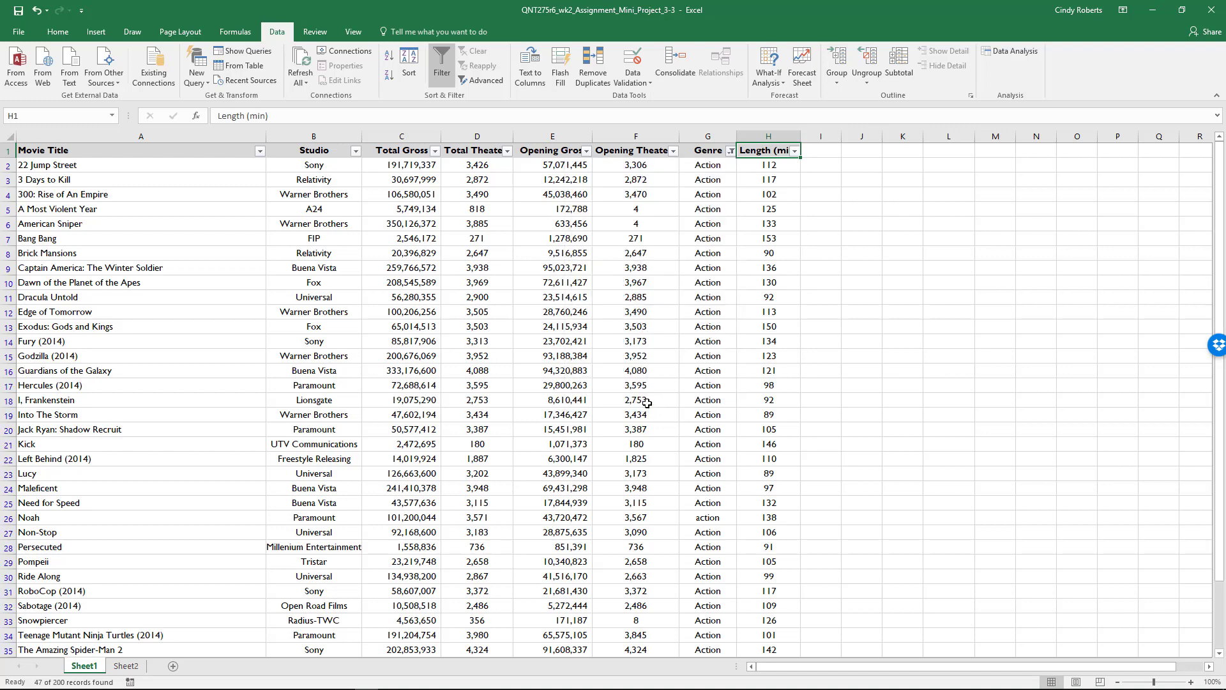
# Insert a Box and Whisker chart of the Action movies' Total Gross values in C2:C48.
pyautogui.click(402, 168)
pyautogui.scroll(-8, 532, 492)
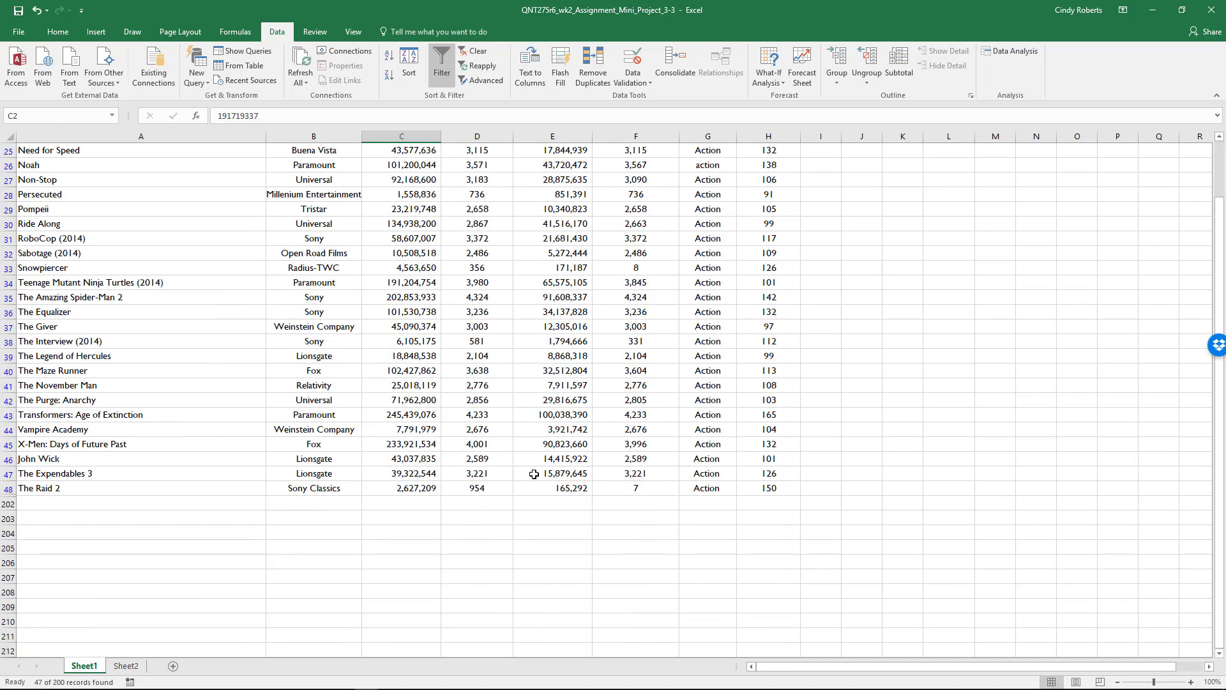
pyautogui.scroll(8, 416, 472)
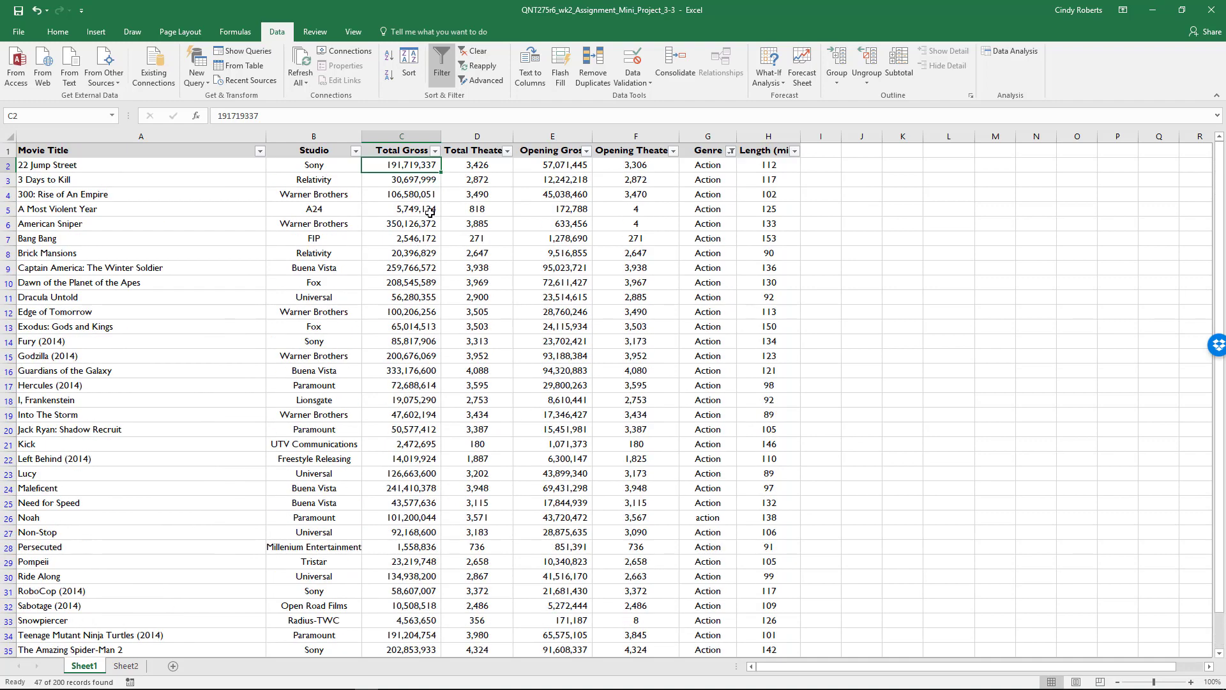
pyautogui.moveTo(415, 164); pyautogui.dragTo(422, 644)
pyautogui.scroll(-1, 423, 644)
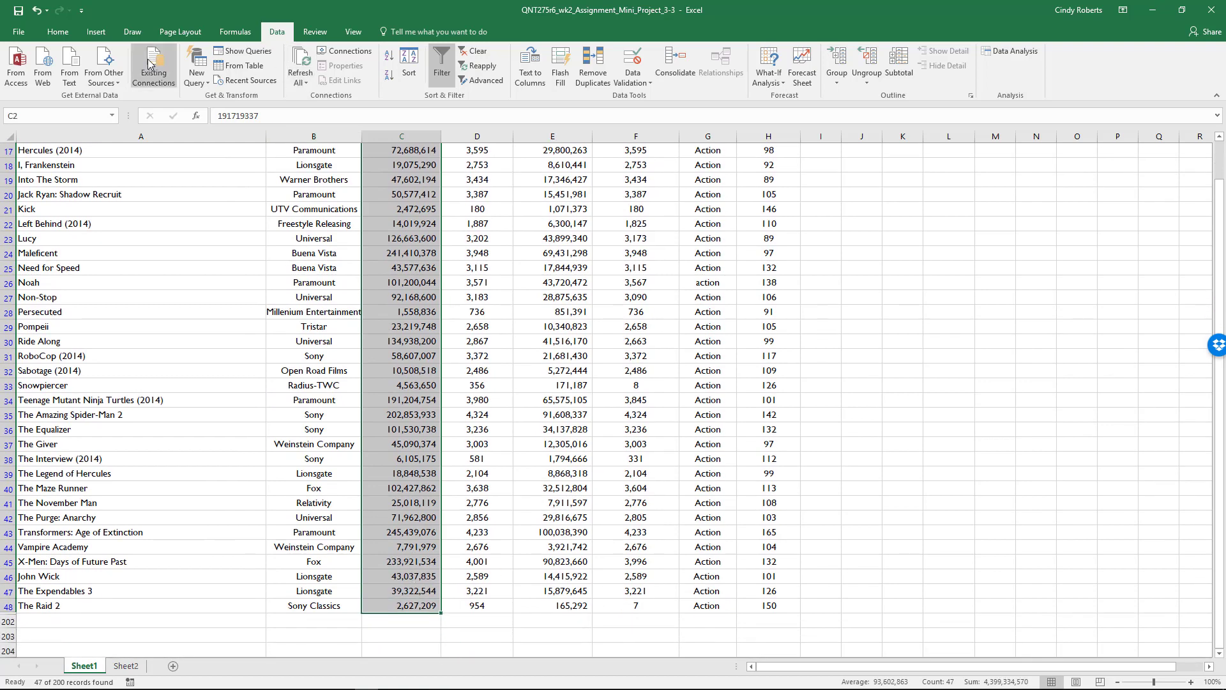
pyautogui.click(97, 32)
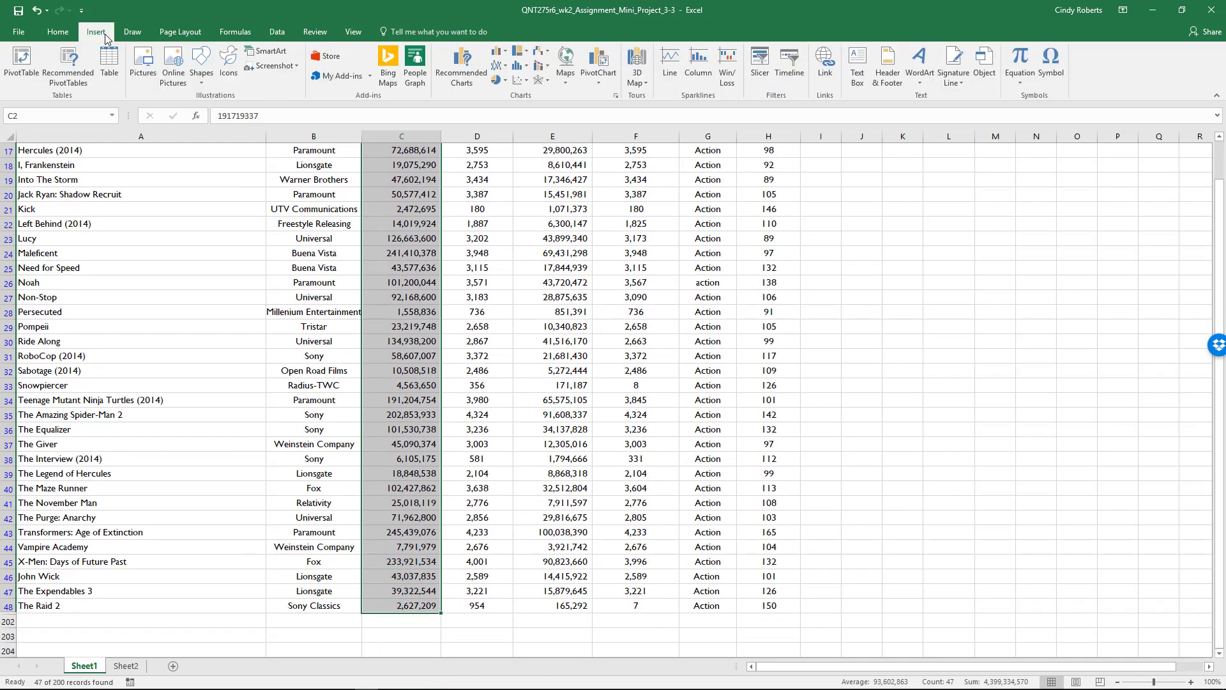
pyautogui.click(616, 97)
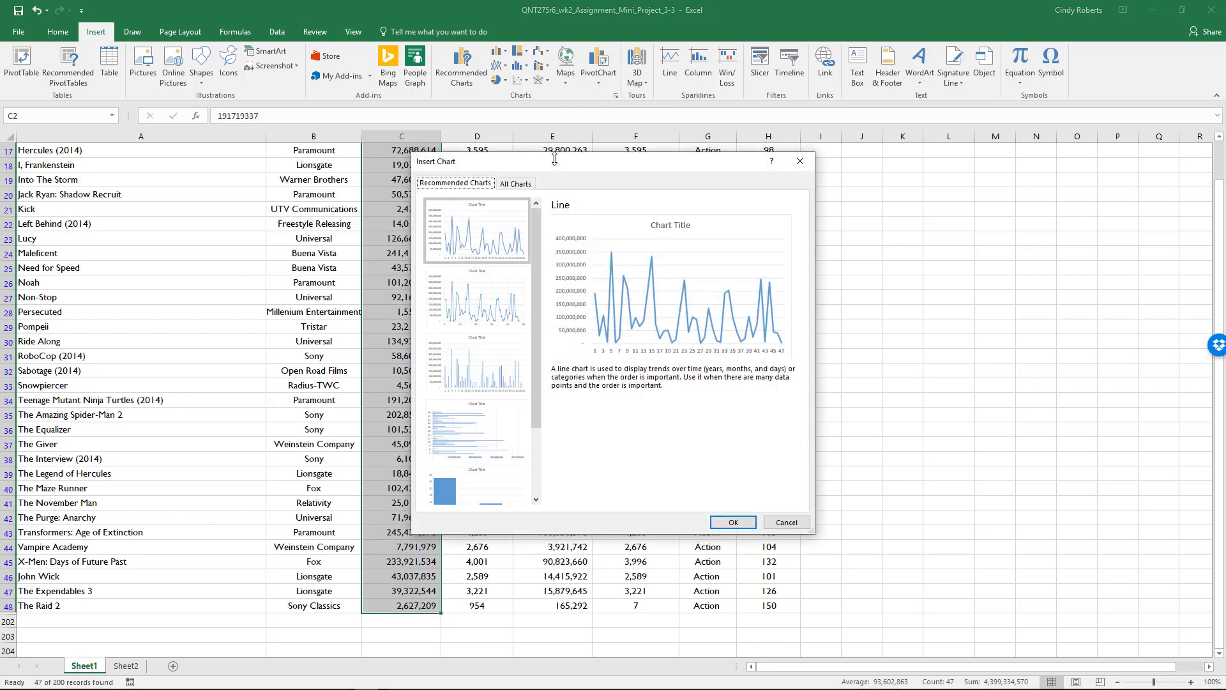
pyautogui.click(518, 184)
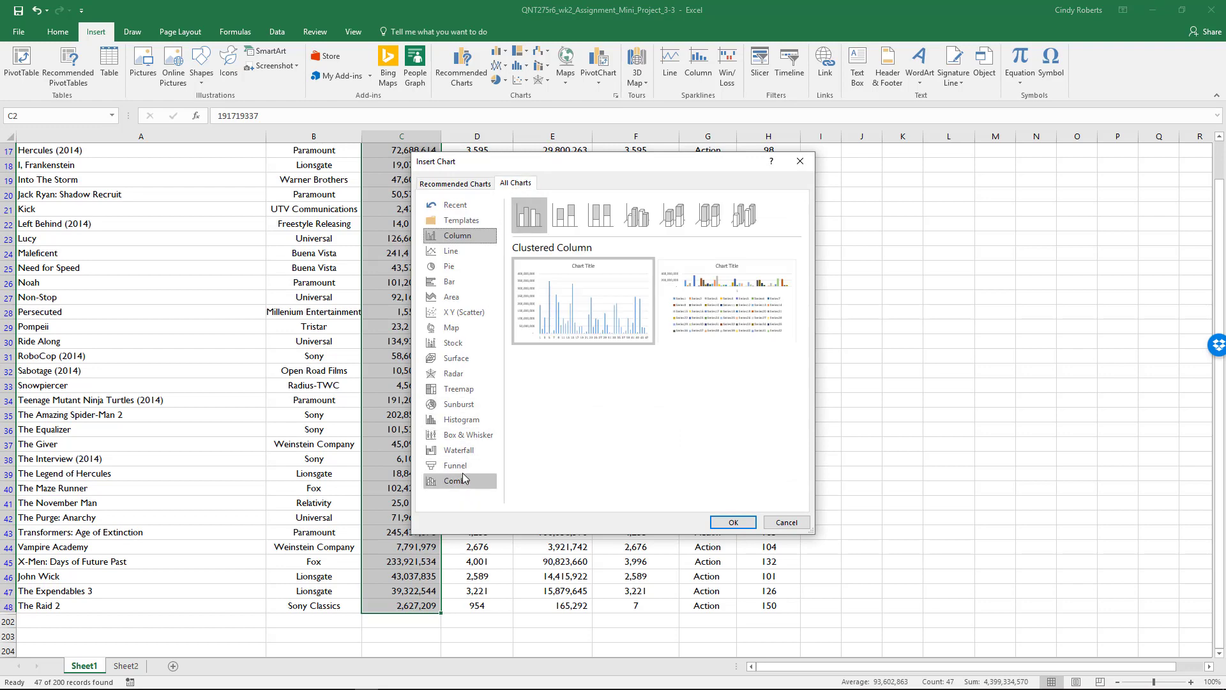
pyautogui.click(465, 437)
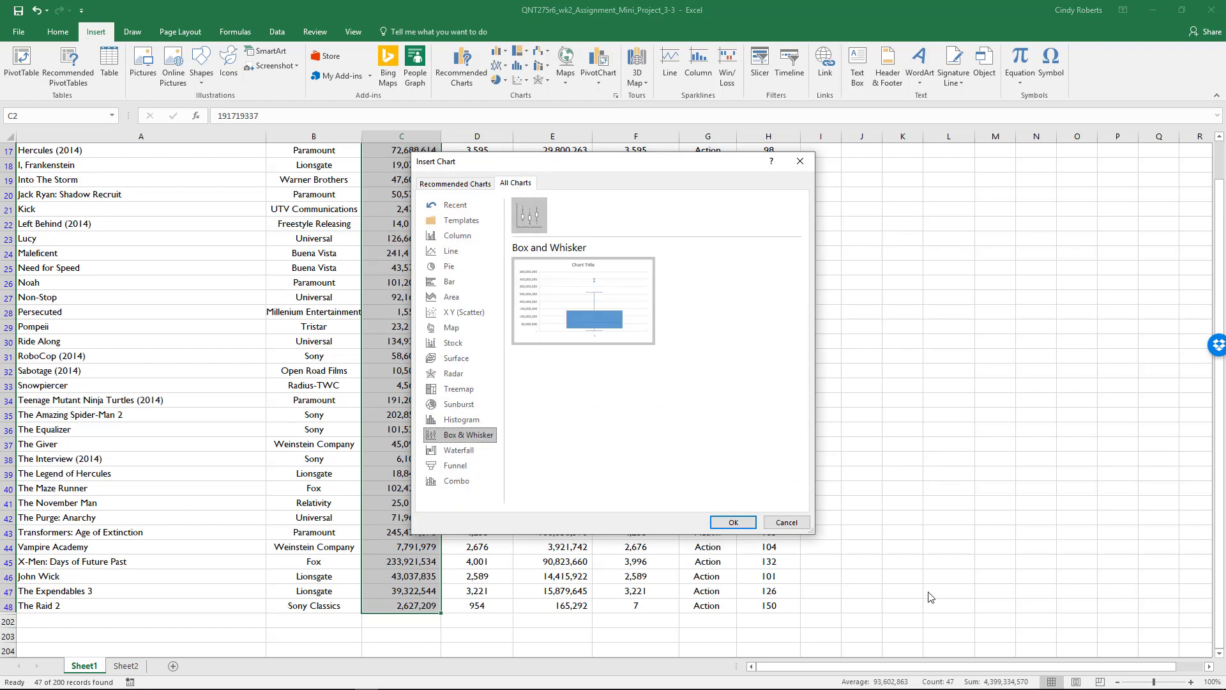
pyautogui.click(734, 526)
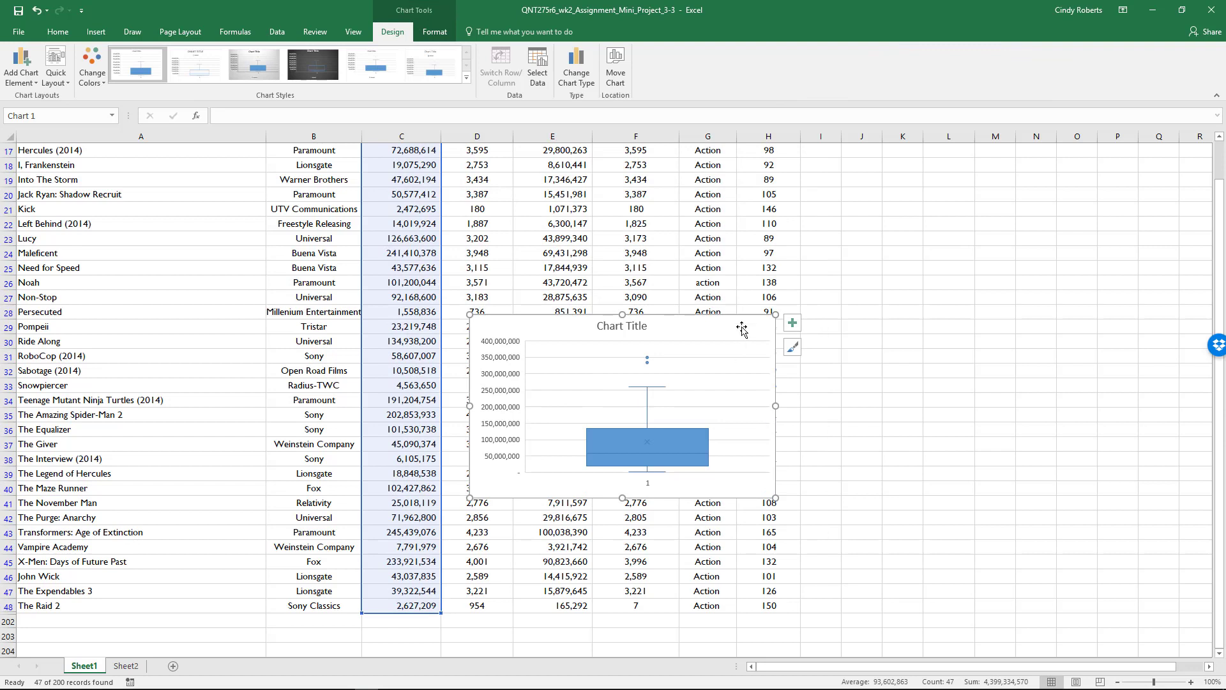
# Move the box and whisker chart beside the movie data and title it Action Movies.
pyautogui.moveTo(763, 327); pyautogui.dragTo(1090, 239)
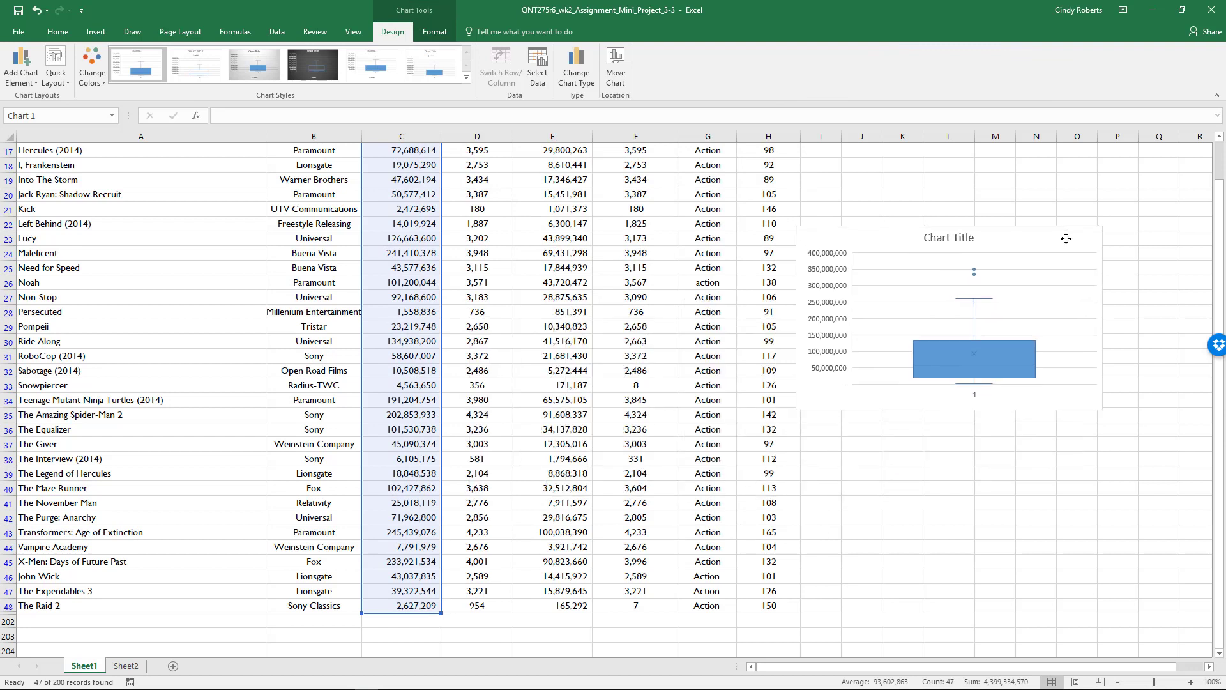
pyautogui.doubleClick(950, 237)
pyautogui.tripleClick(939, 236)
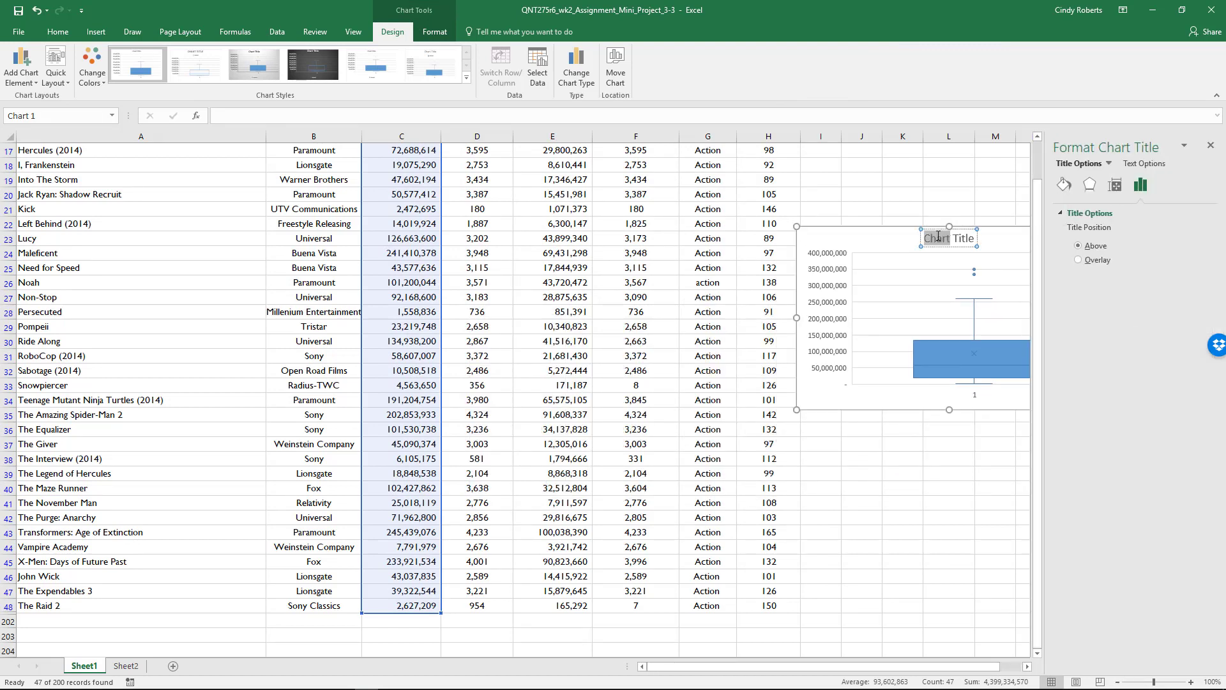
pyautogui.write('Action')
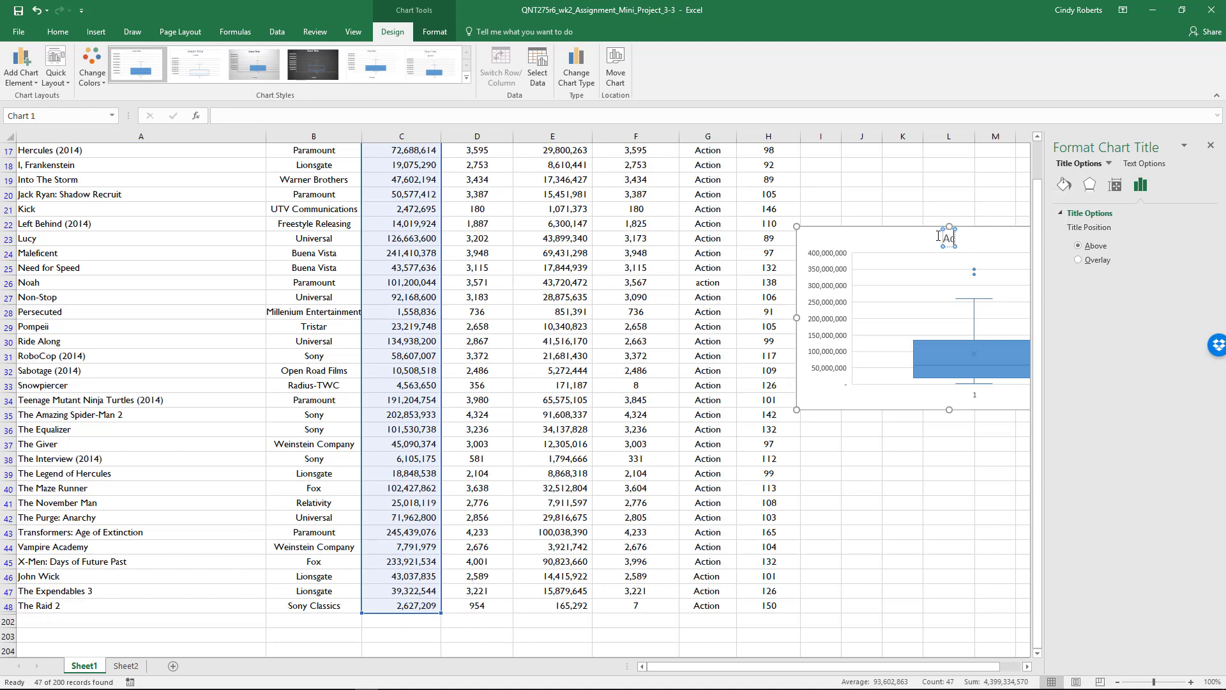
pyautogui.write('ovies')
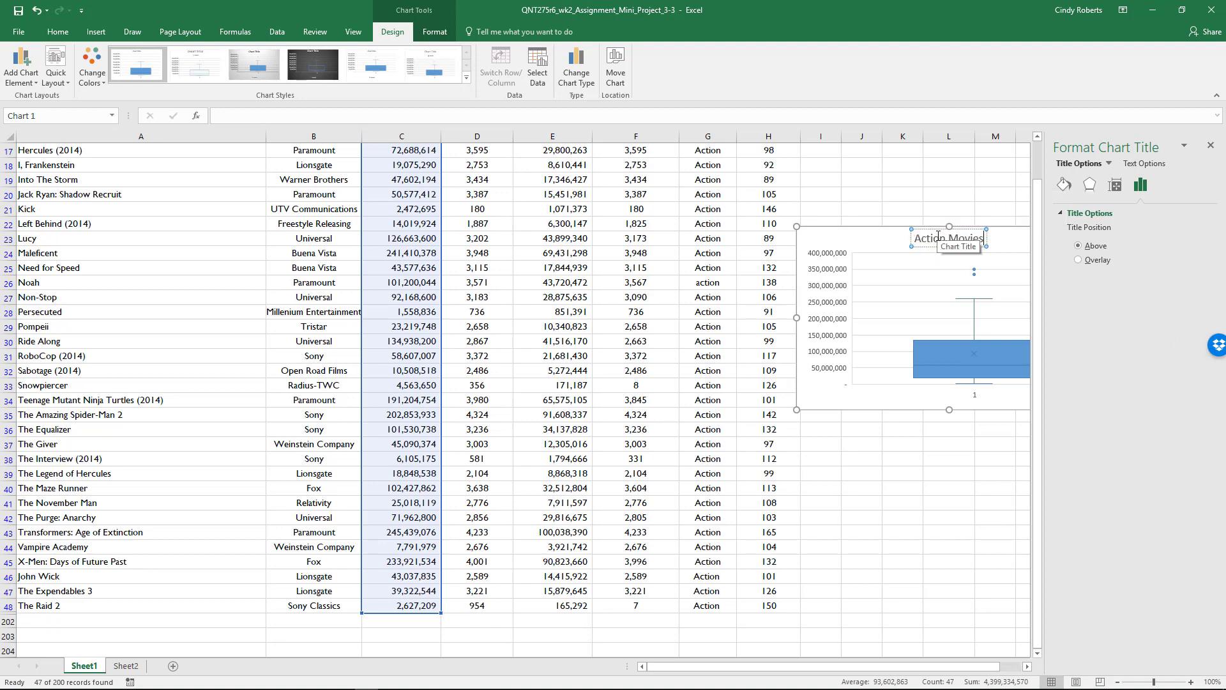
pyautogui.click(949, 193)
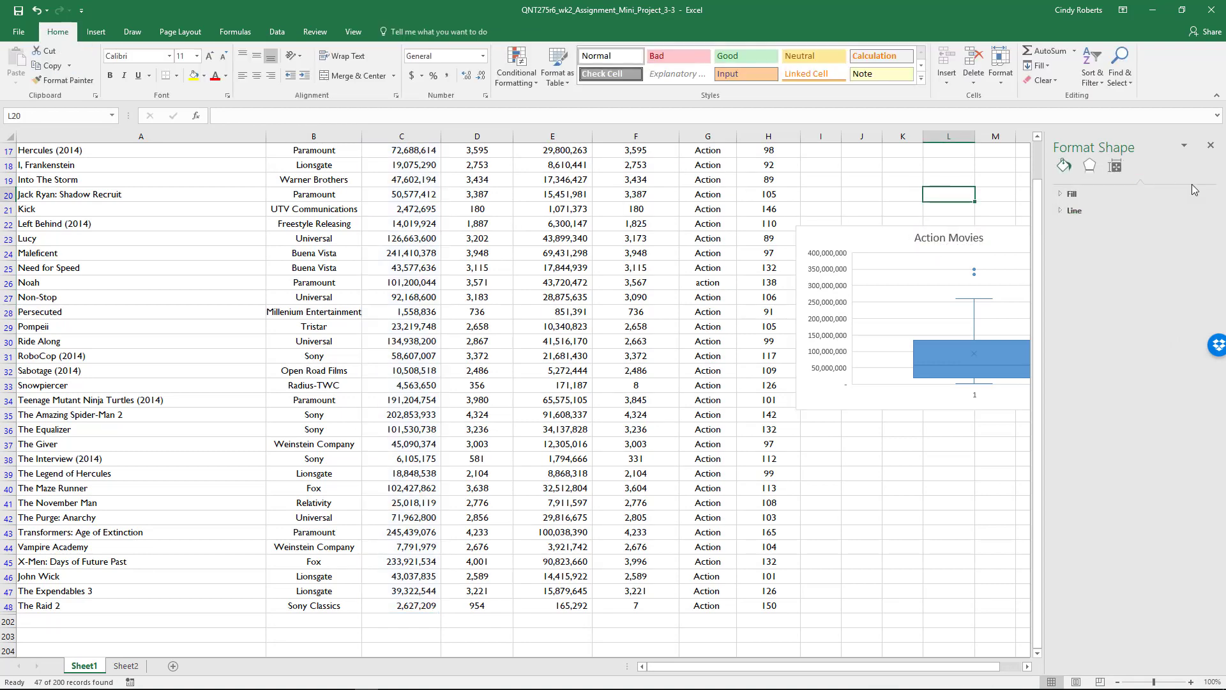
pyautogui.click(1211, 149)
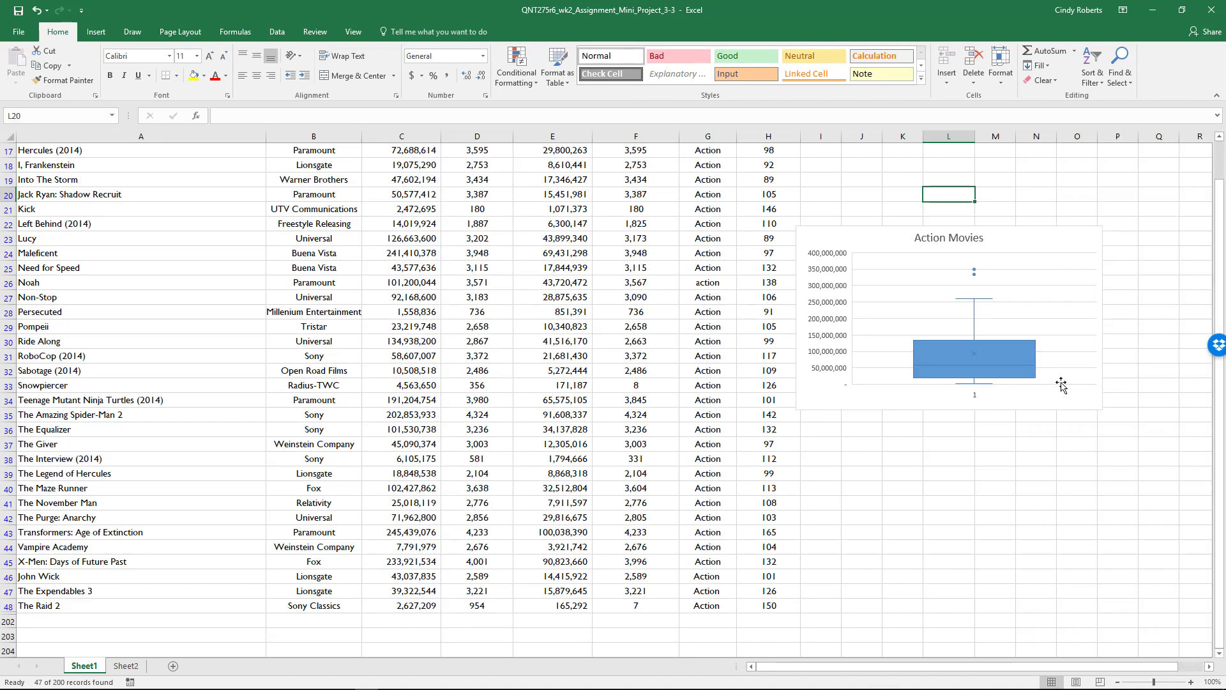
# Delete the Action Movies box and whisker chart.
pyautogui.click(1052, 237)
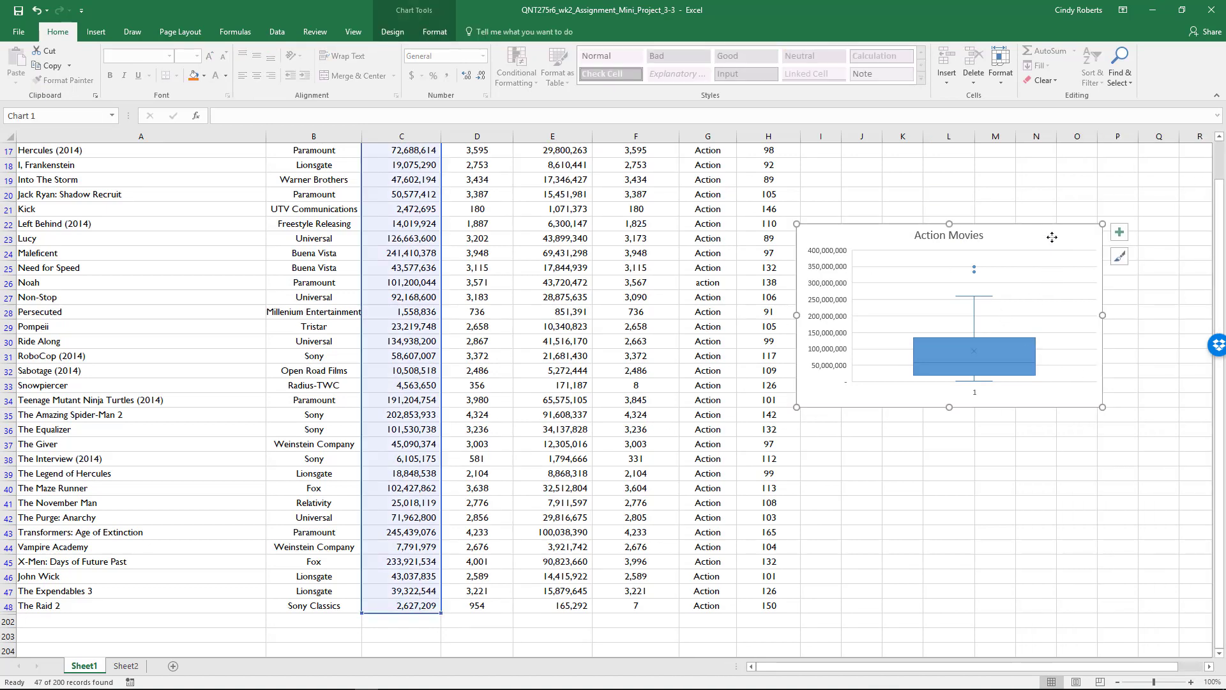
pyautogui.press('Delete')
# Reset the Genre filter to select all genres so that every movie in the list is shown.
pyautogui.scroll(6, 960, 365)
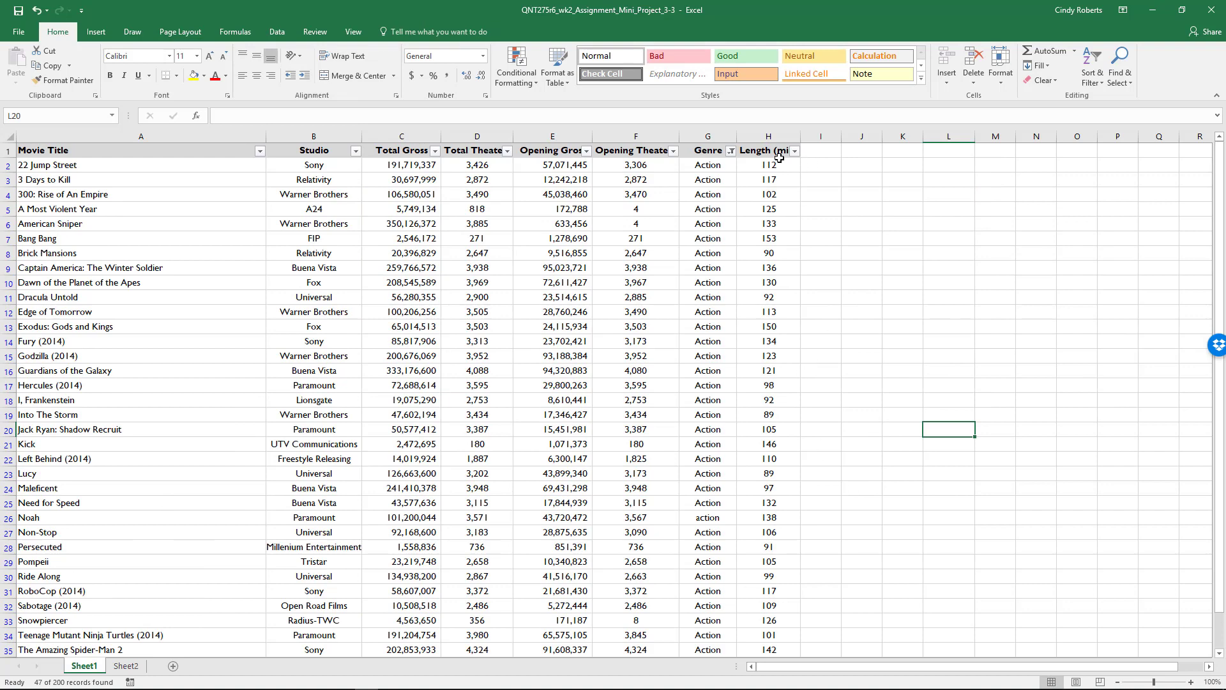
pyautogui.click(731, 151)
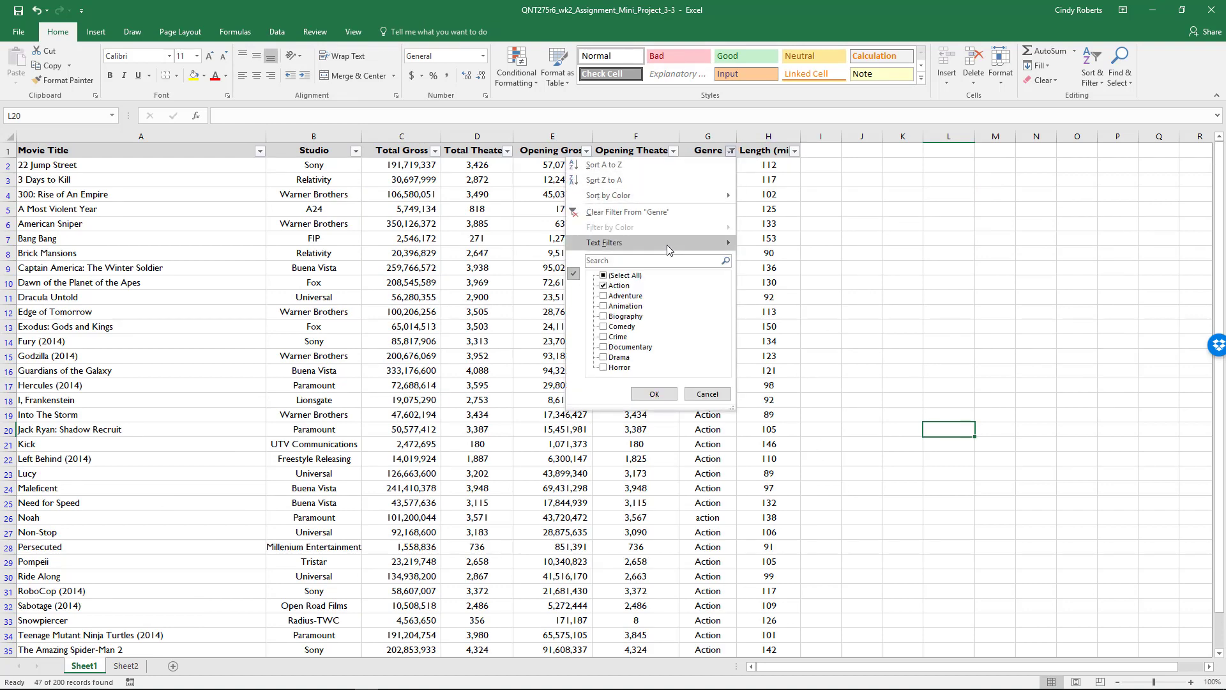
pyautogui.click(625, 276)
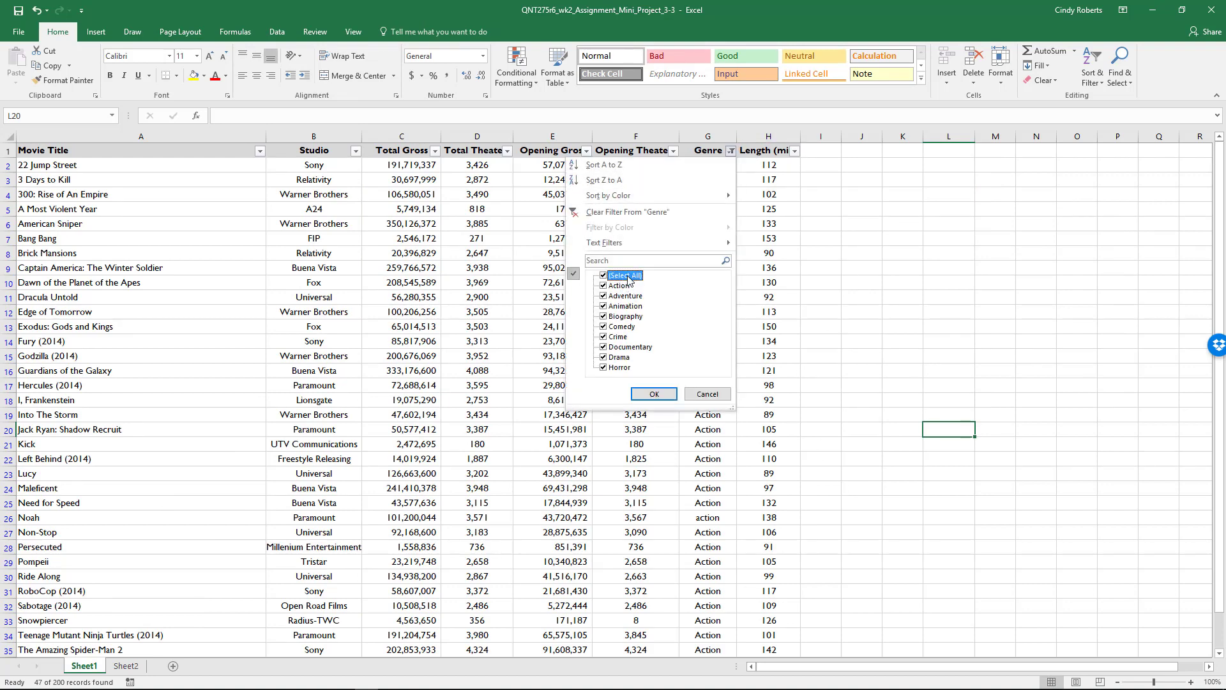
pyautogui.click(654, 394)
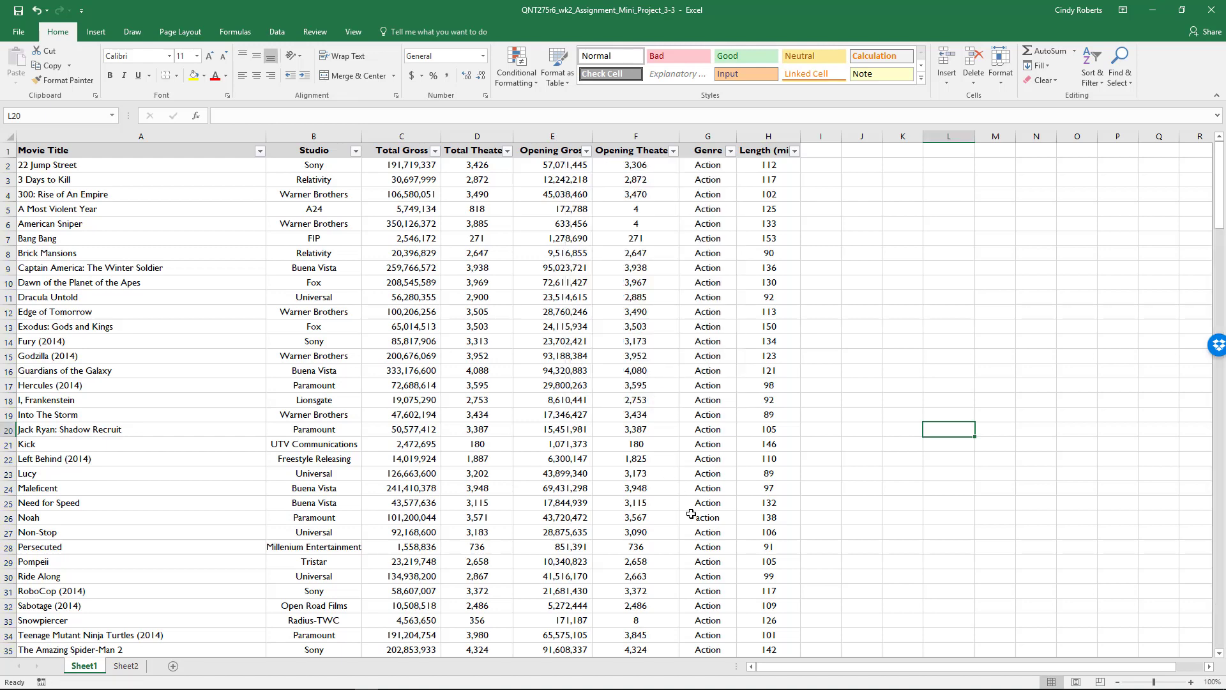
pyautogui.scroll(-4, 584, 398)
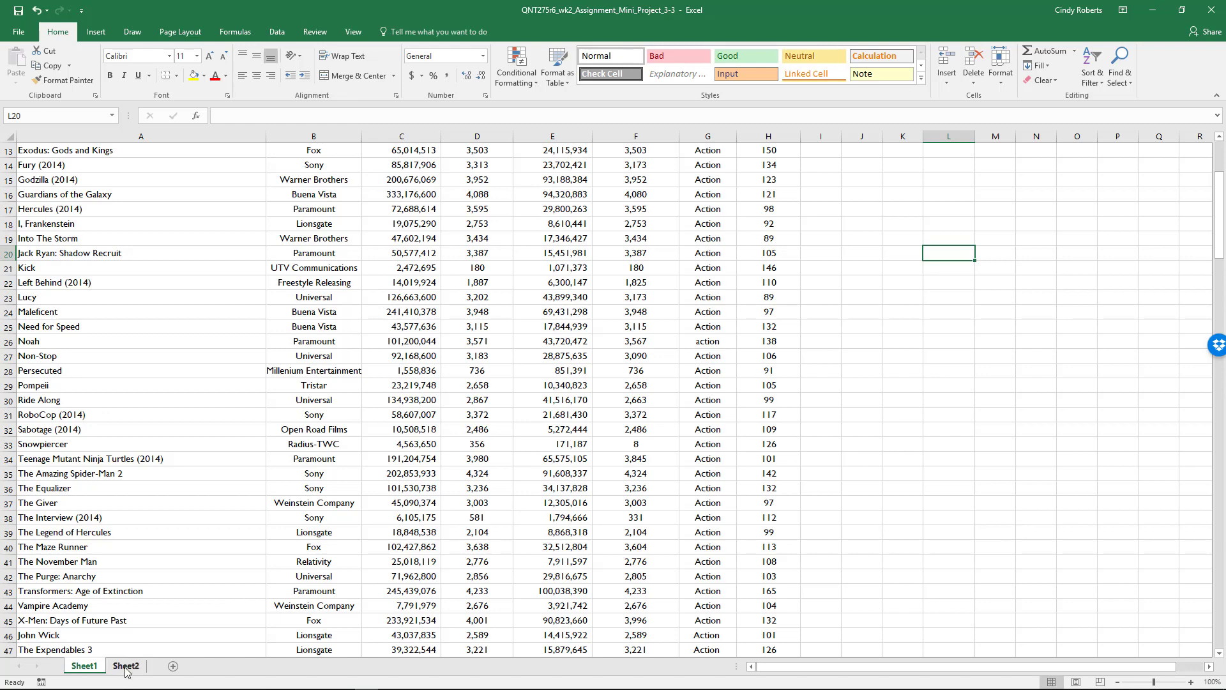
# Add a new worksheet and enter the heading Action in cell A1.
pyautogui.click(172, 666)
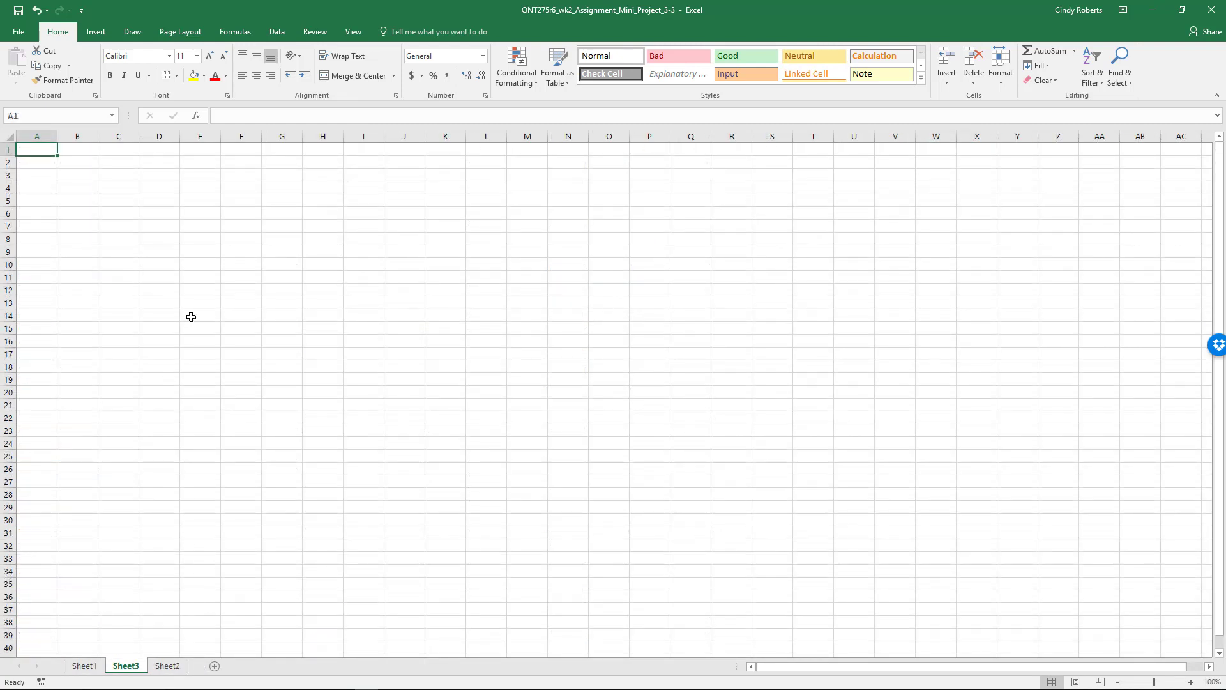
pyautogui.write('Action')
pyautogui.press('Tab')
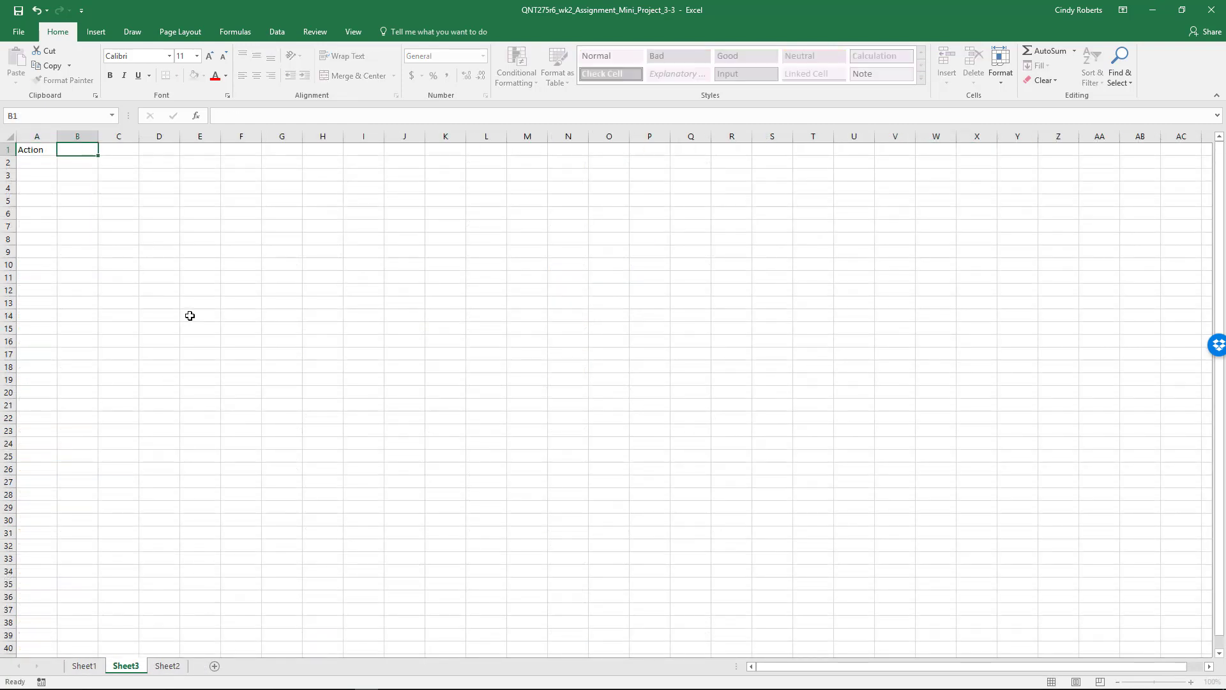
# Check the genre order on Sheet1, enter the headings Adventure in B1 and Animation in C1 of Sheet3, and autofit column B.
pyautogui.click(83, 666)
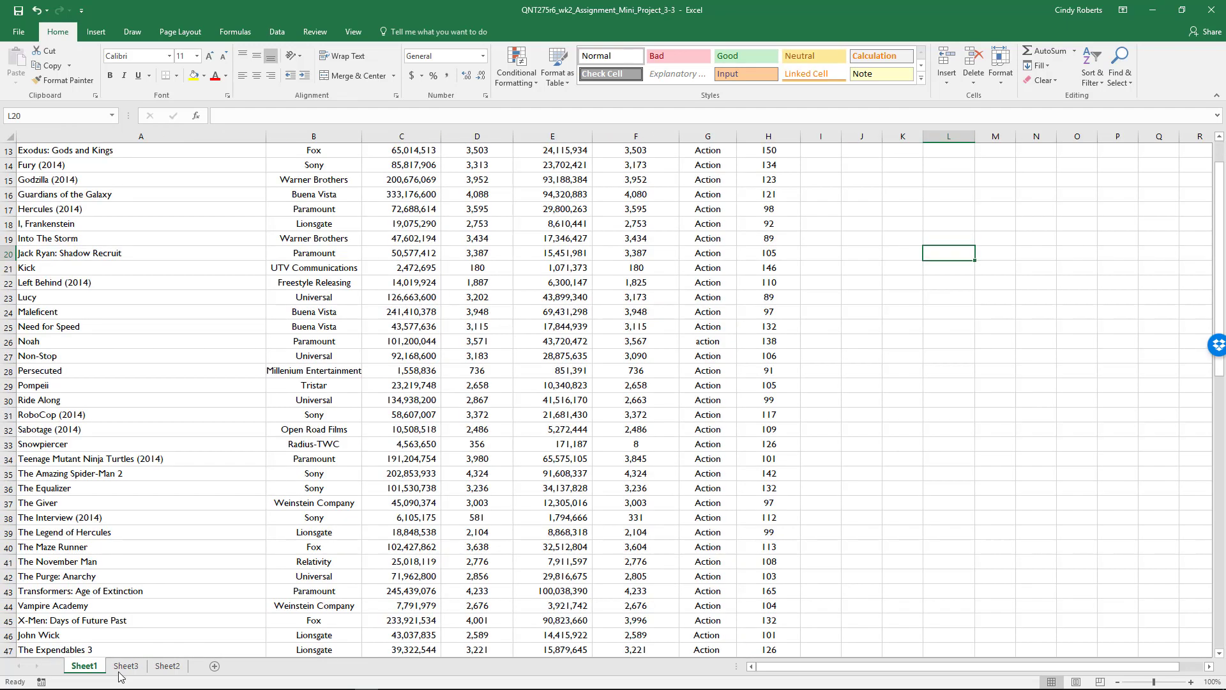
pyautogui.scroll(4, 658, 361)
pyautogui.scroll(-13, 769, 466)
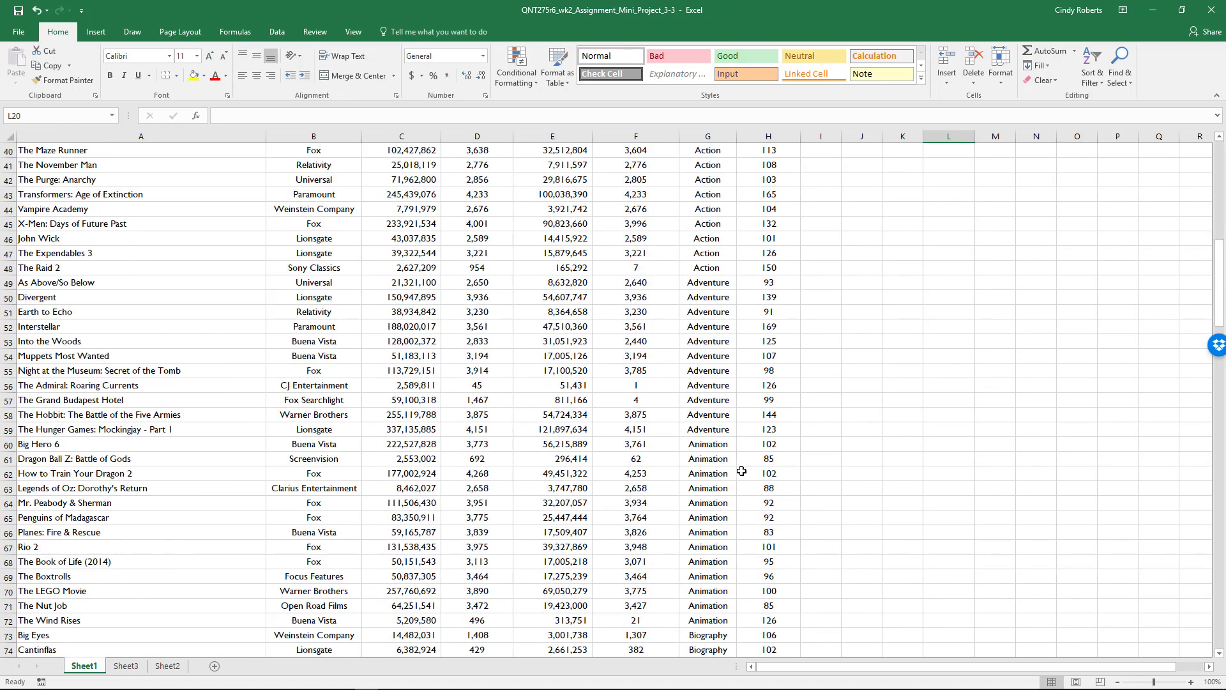
pyautogui.scroll(2, 769, 466)
pyautogui.scroll(-5, 741, 470)
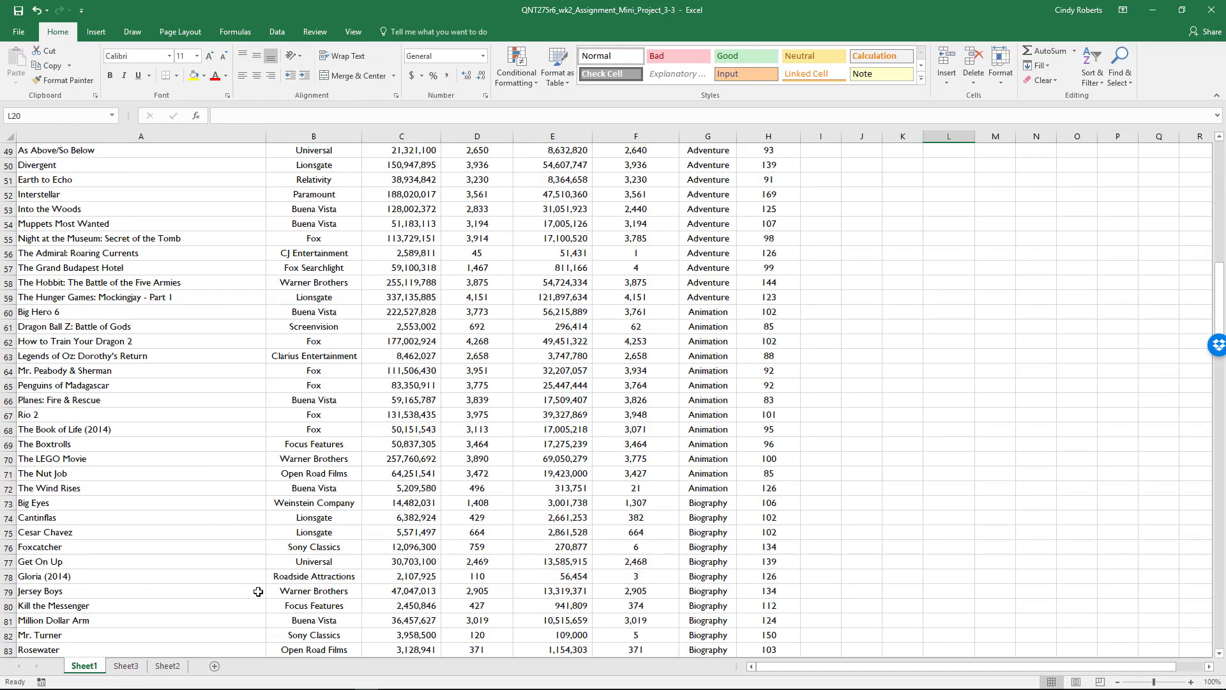
pyautogui.click(126, 666)
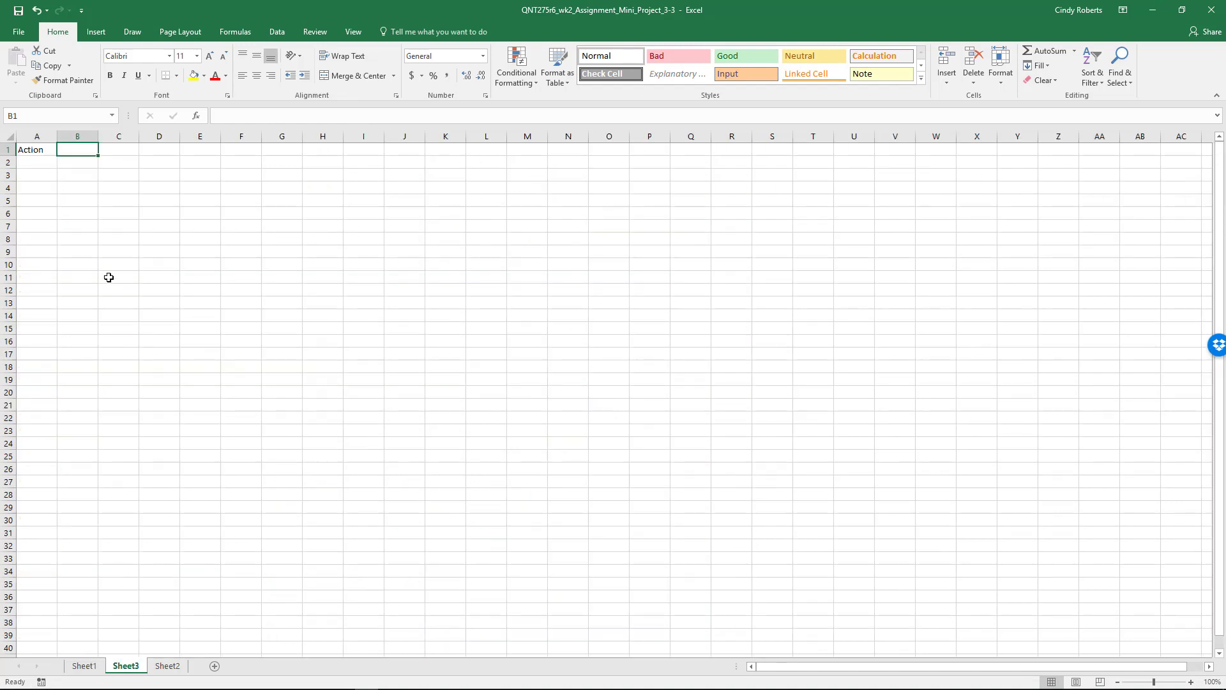
pyautogui.write('Adven')
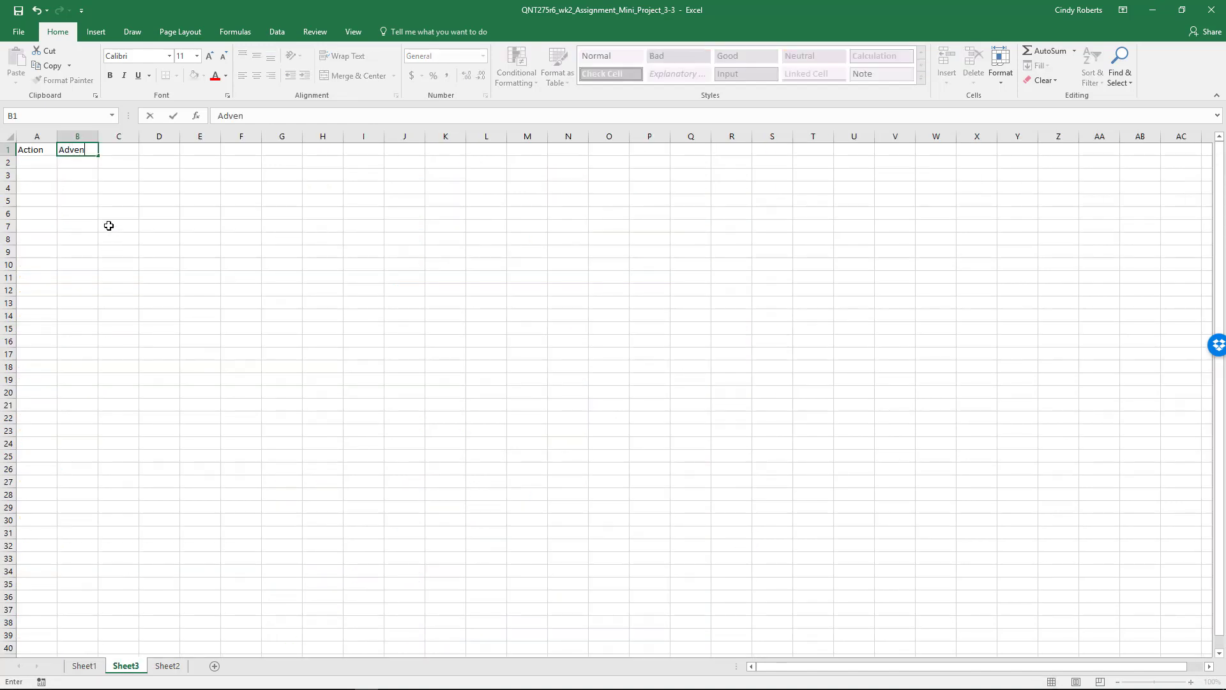
pyautogui.write('ture')
pyautogui.press('Tab')
pyautogui.write('Anima')
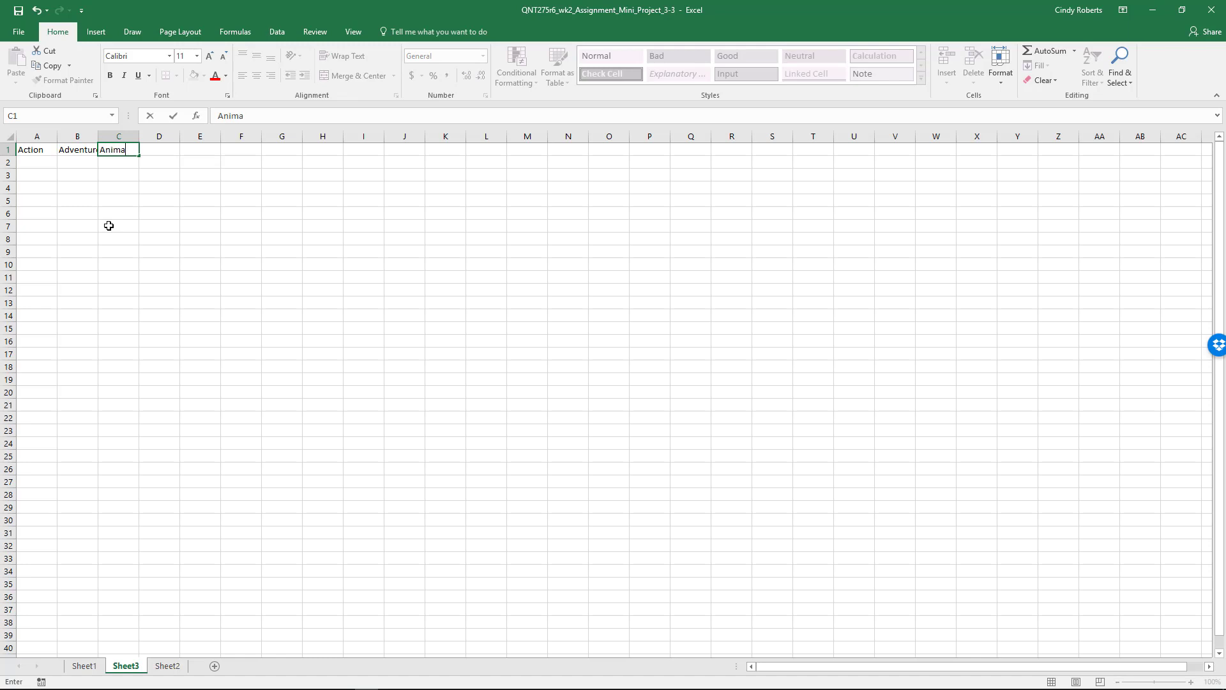
pyautogui.write('tion')
pyautogui.press('Return')
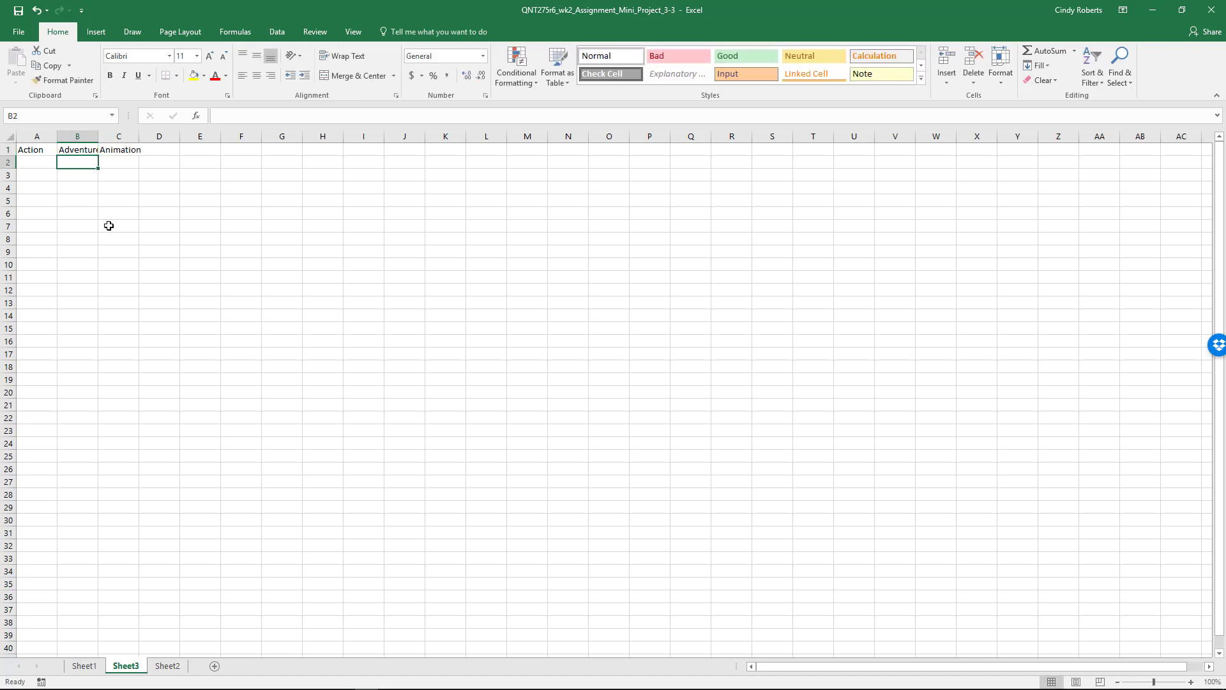
pyautogui.doubleClick(99, 136)
# Copy the Action movies' Total Gross values C2:C48 from Sheet1 to Sheet3 starting at A2, and widen column A to fit them.
pyautogui.click(83, 666)
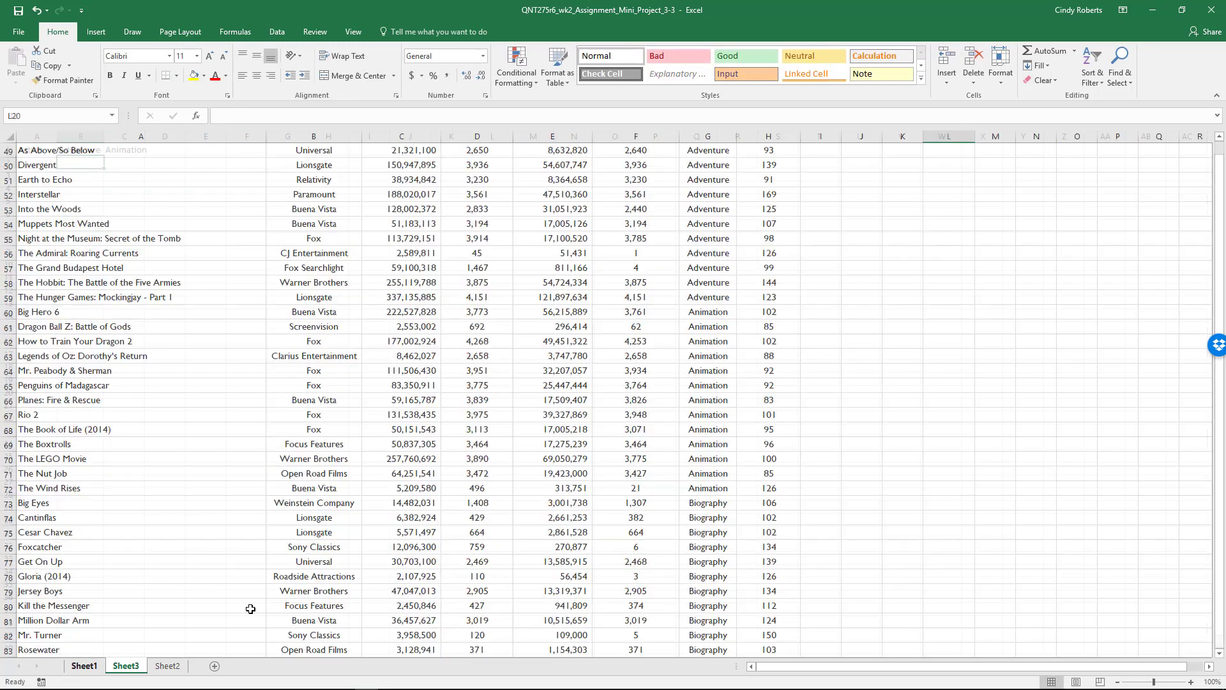
pyautogui.scroll(3, 664, 383)
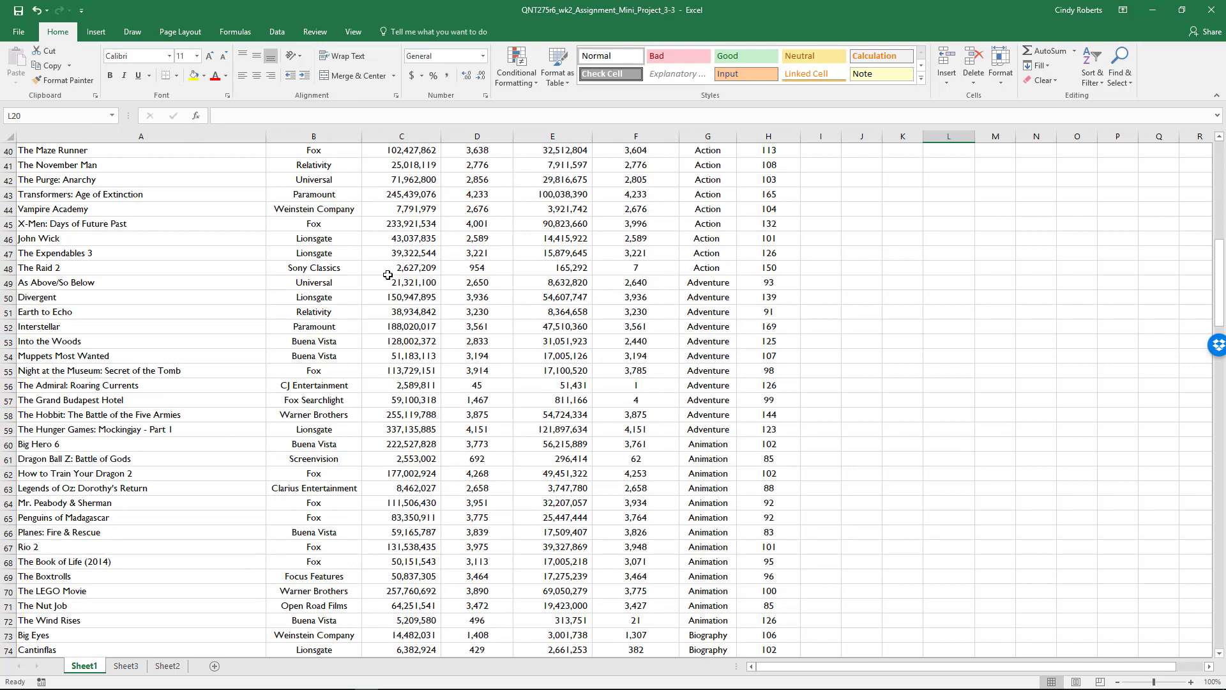
pyautogui.moveTo(403, 267); pyautogui.dragTo(403, 165)
pyautogui.hotkey('ctrl', 'c')
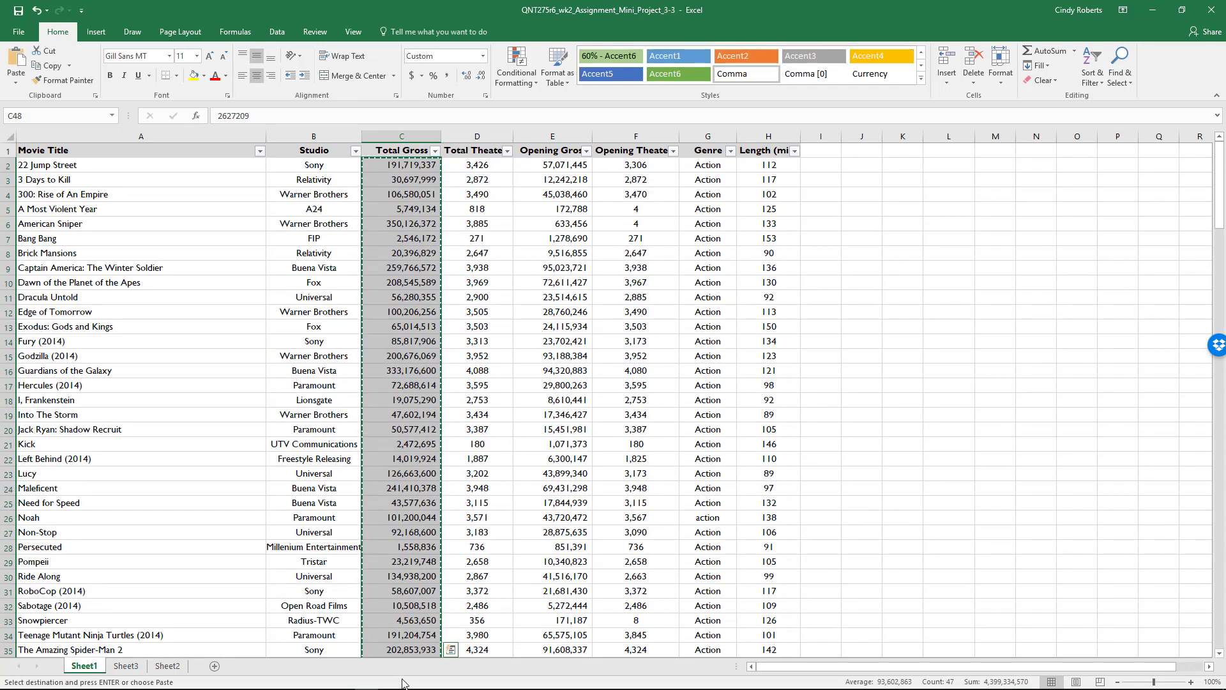
pyautogui.click(173, 666)
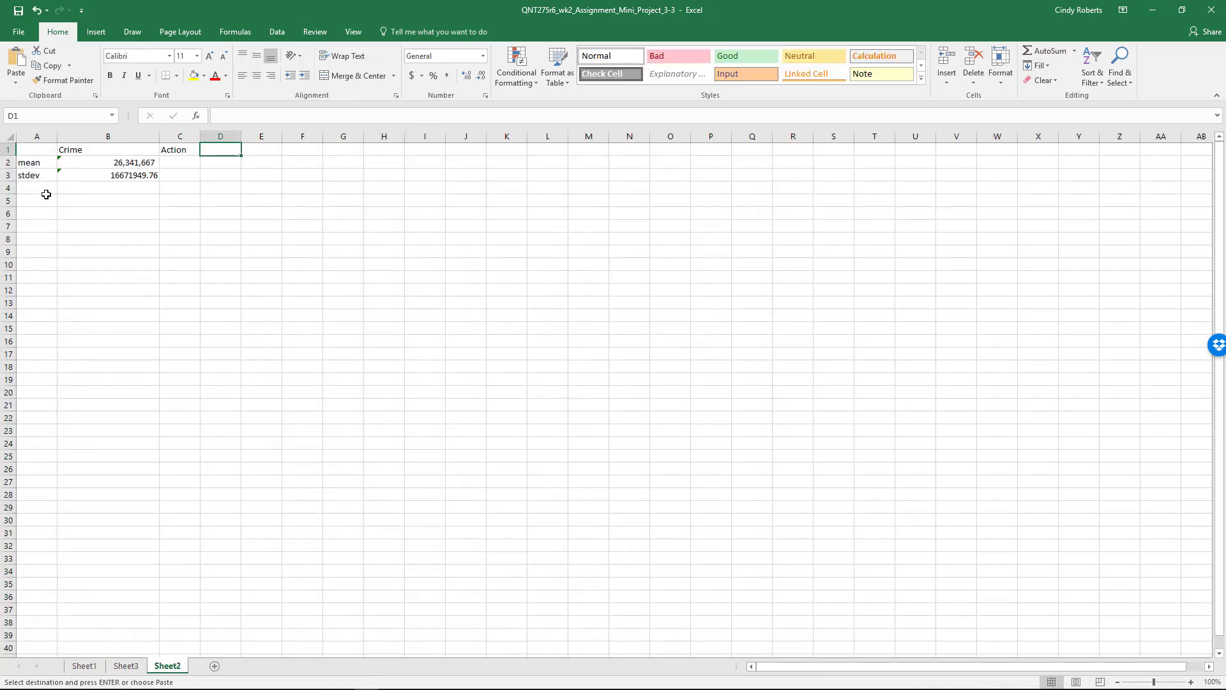
pyautogui.click(127, 666)
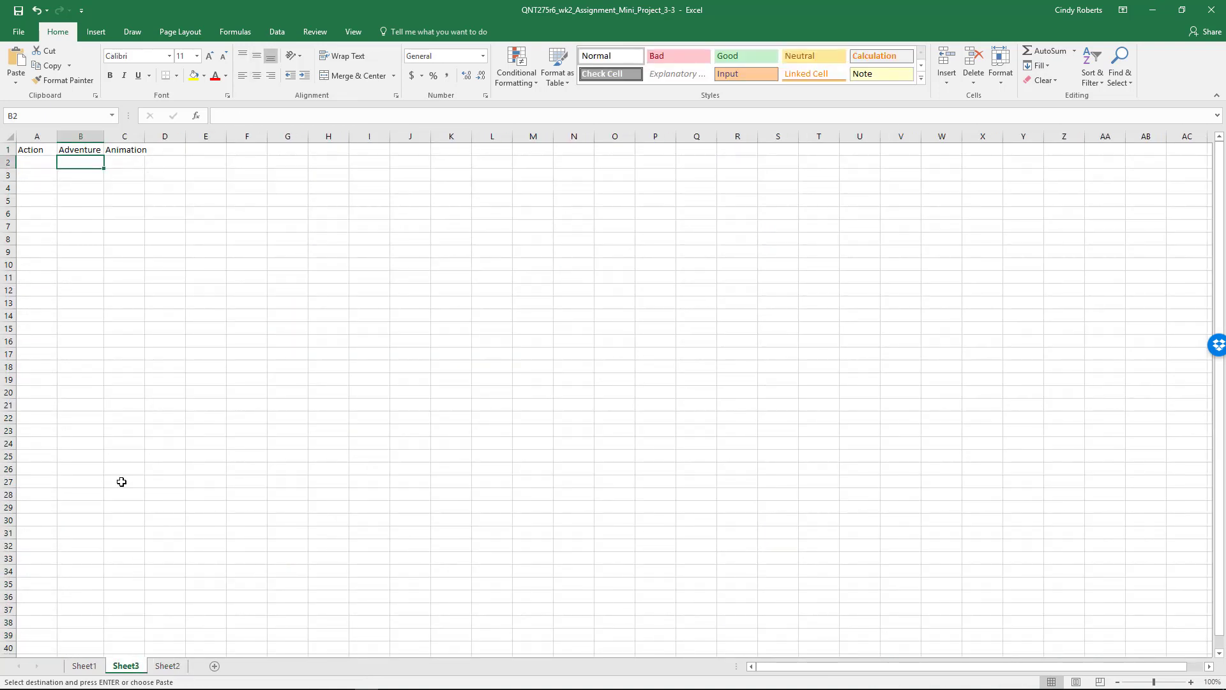
pyautogui.click(34, 162)
pyautogui.hotkey('ctrl', 'v')
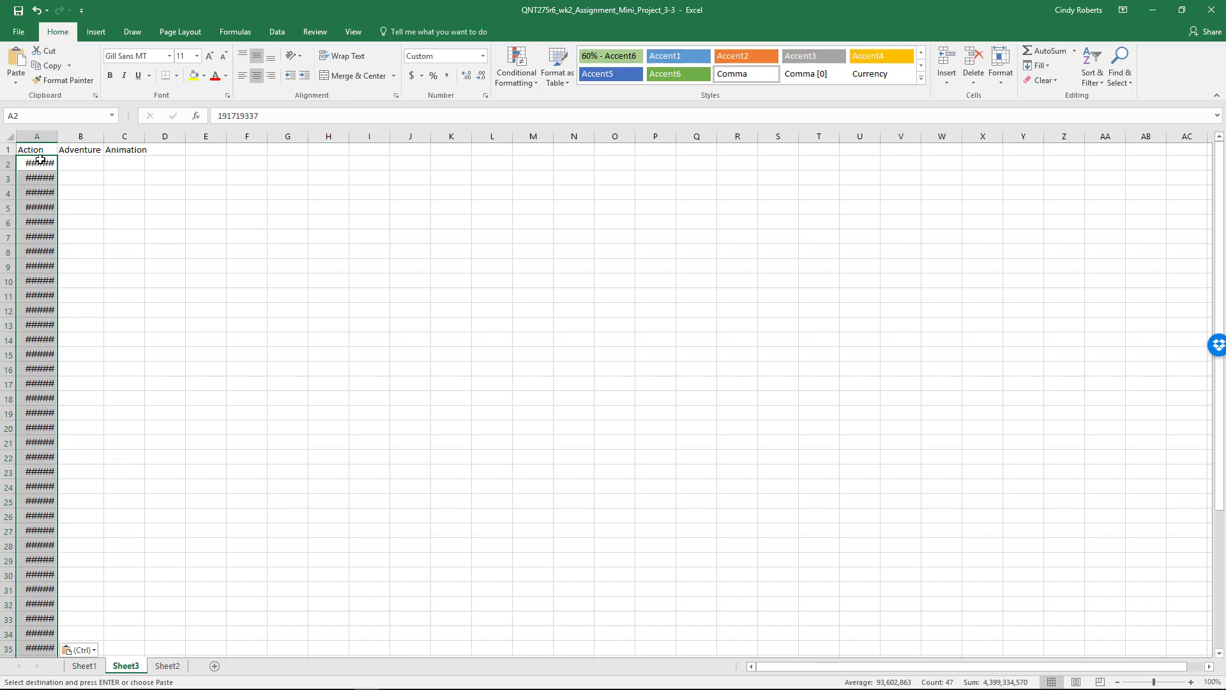
pyautogui.moveTo(58, 139); pyautogui.dragTo(91, 136)
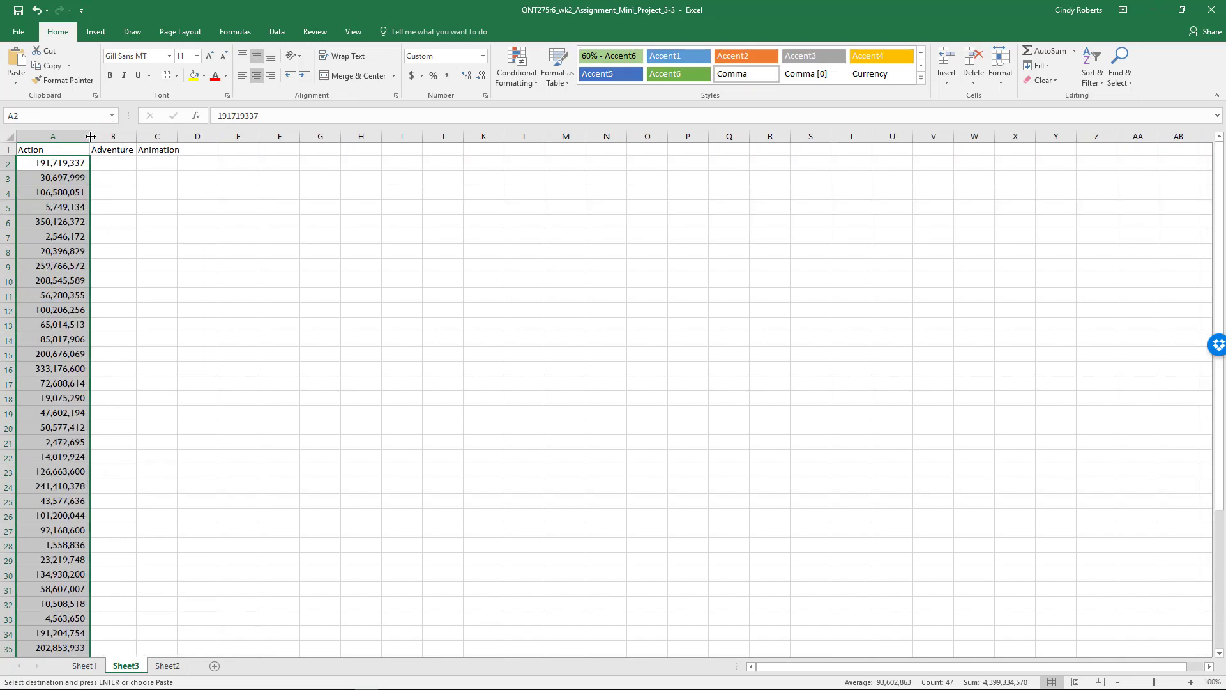
# Copy the Adventure movies' Total Gross values C49:C59 from Sheet1 to Sheet3 starting at B2, and widen column B to fit them.
pyautogui.click(84, 666)
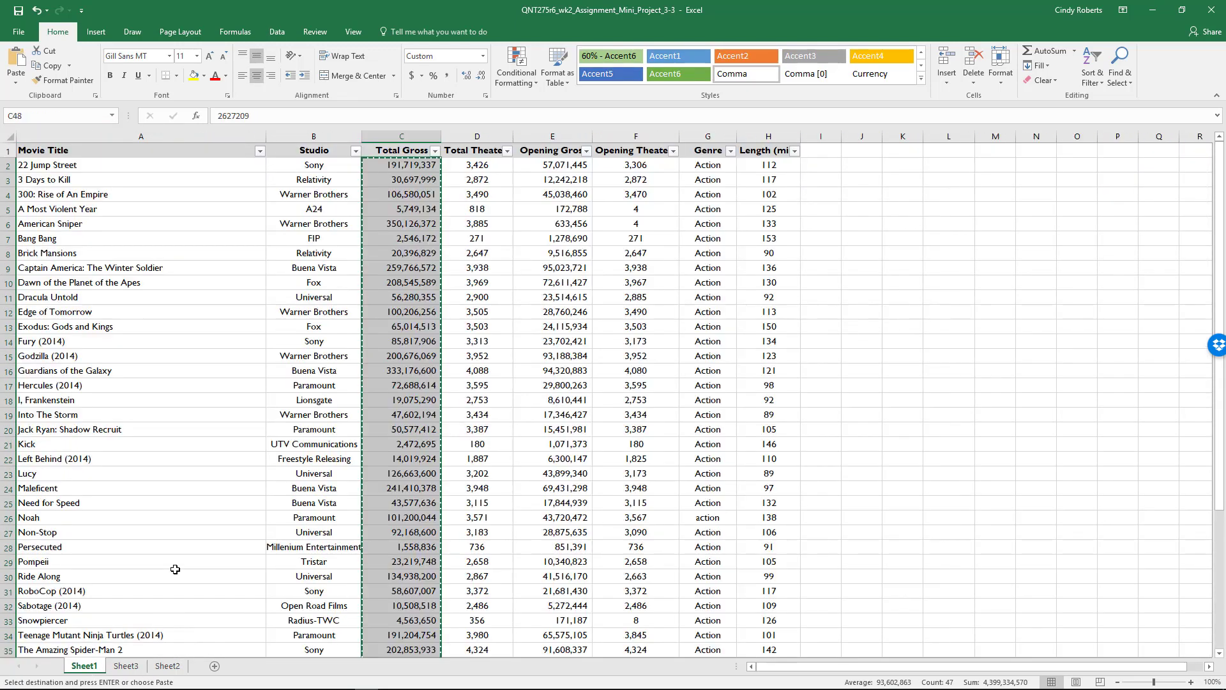
pyautogui.scroll(-5, 662, 424)
pyautogui.scroll(-5, 662, 424)
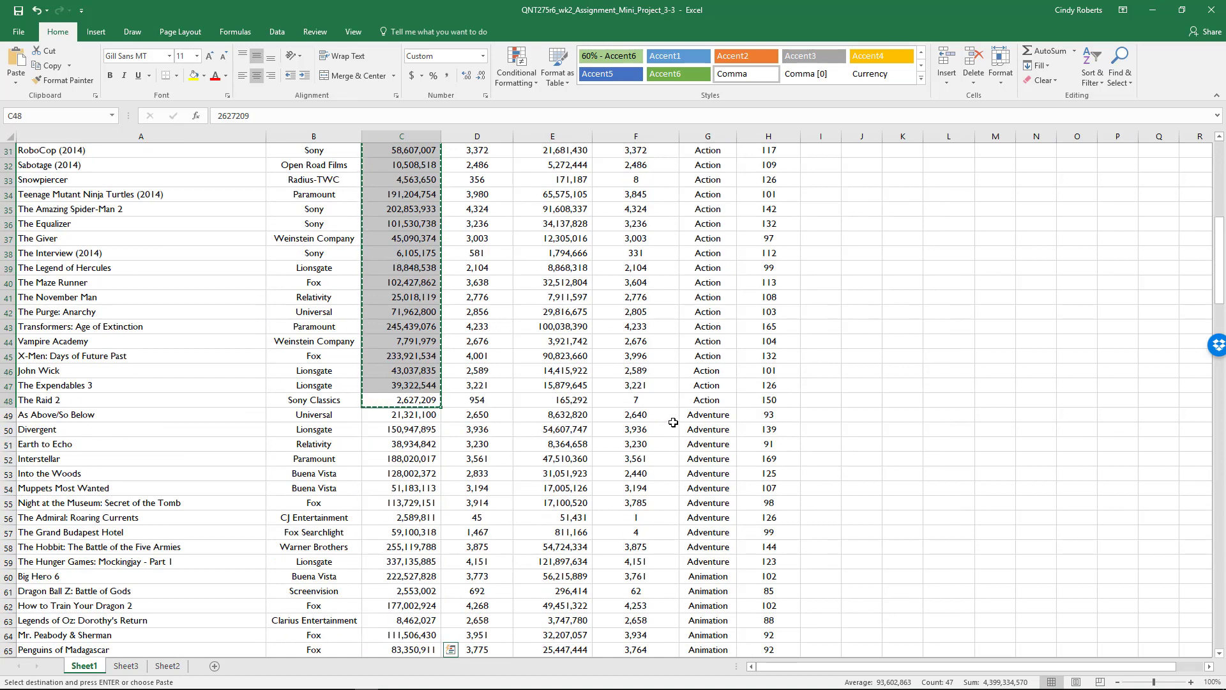
pyautogui.click(421, 416)
pyautogui.moveTo(421, 417); pyautogui.dragTo(419, 562)
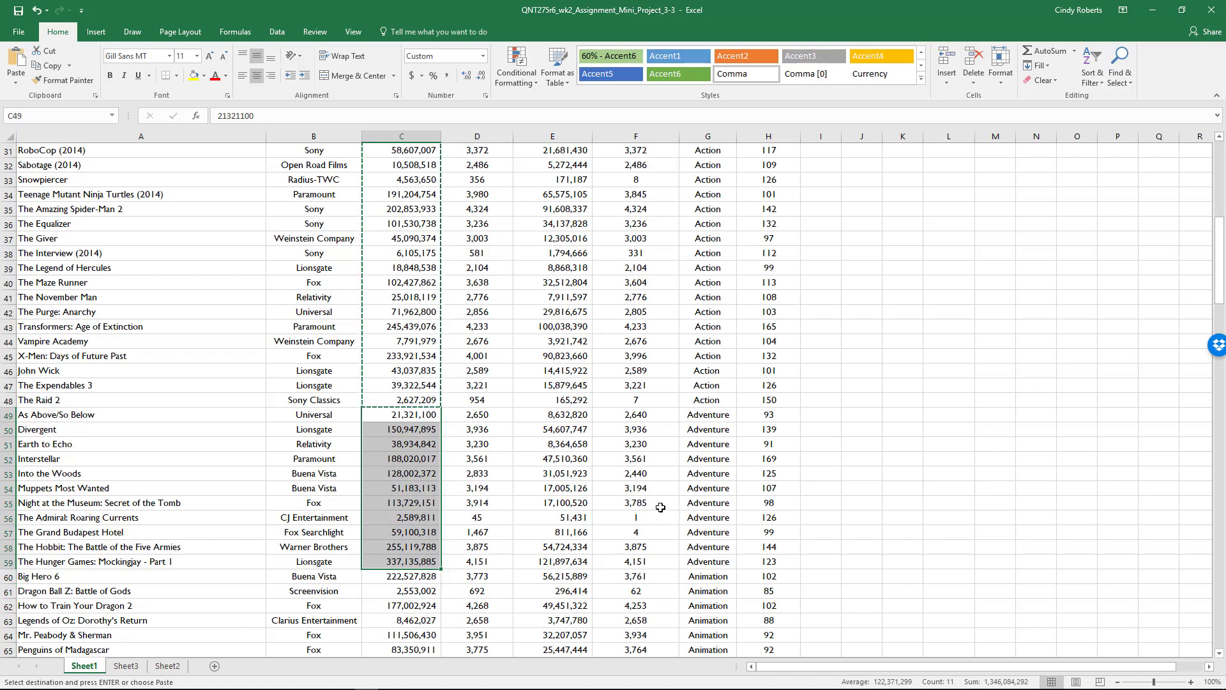
pyautogui.hotkey('ctrl', 'c')
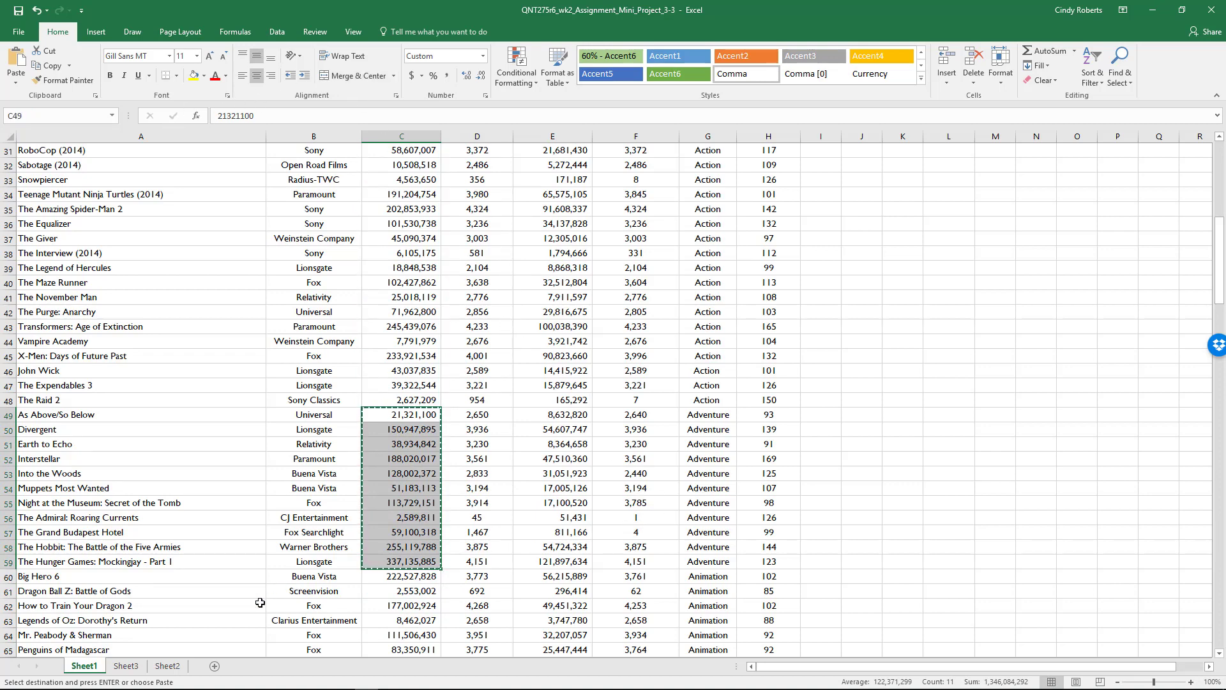
pyautogui.click(125, 666)
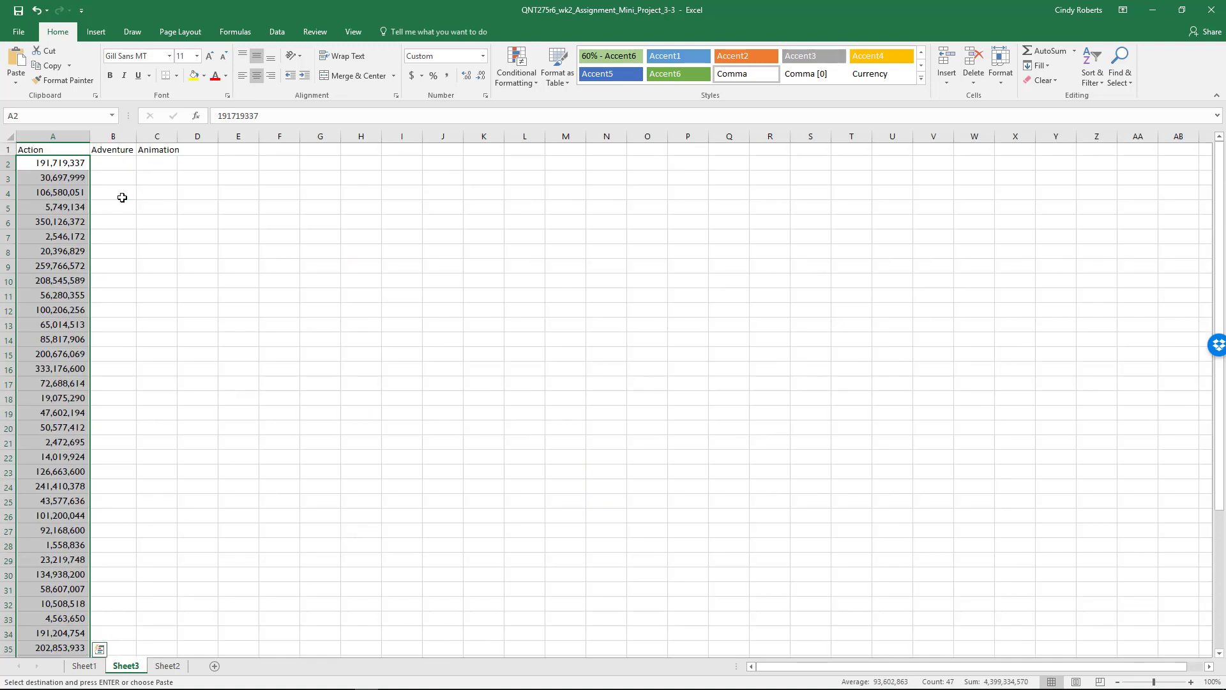
pyautogui.click(122, 165)
pyautogui.hotkey('ctrl', 'v')
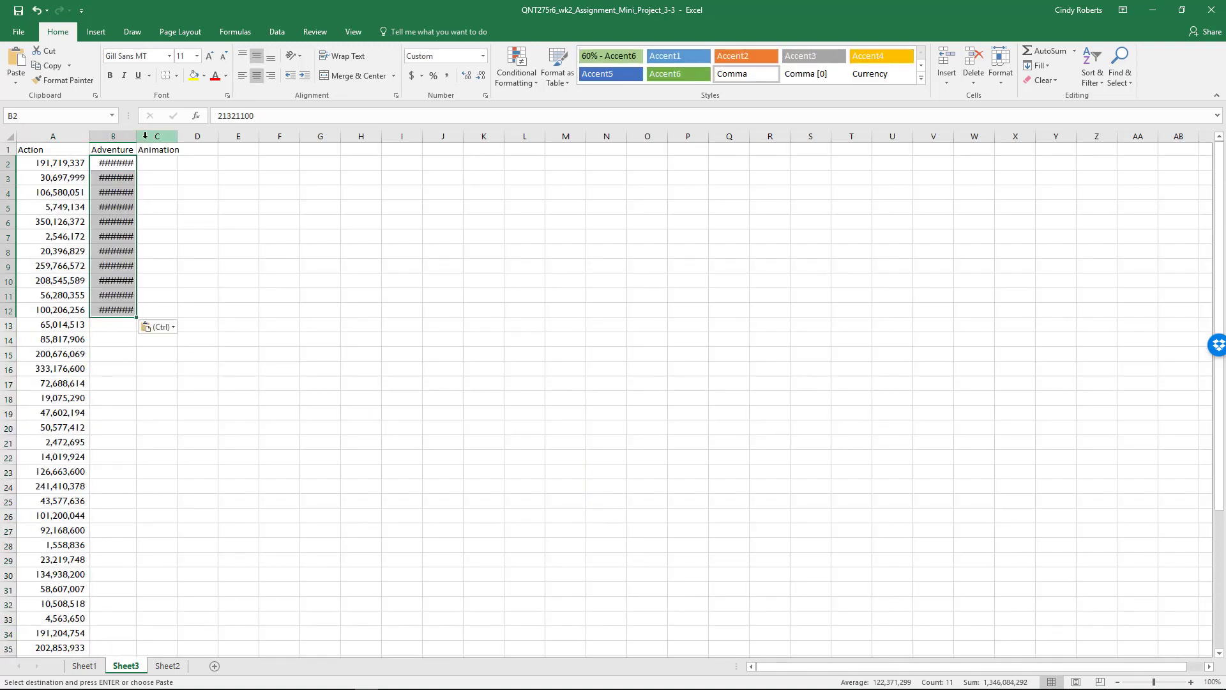
pyautogui.moveTo(137, 136); pyautogui.dragTo(171, 136)
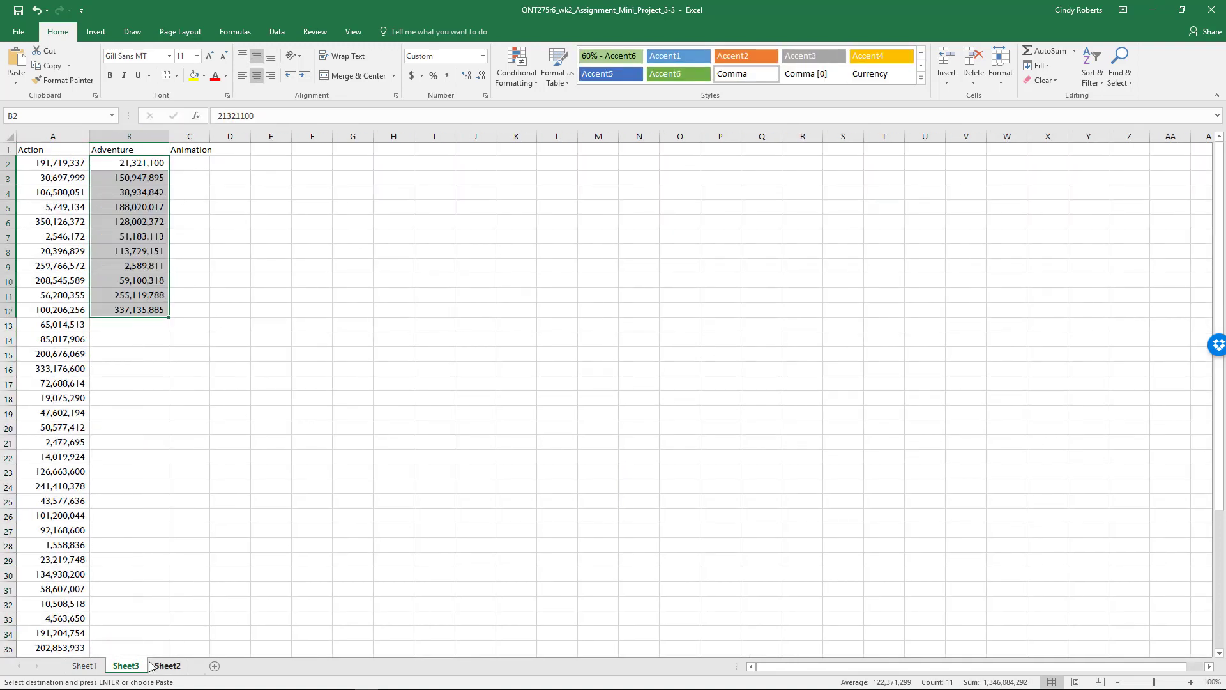
# Copy the Total Gross values C60:C71 of the Animation movies from Sheet1 to Sheet3 starting at C2, and autofit column C.
pyautogui.click(84, 666)
pyautogui.scroll(-4, 449, 496)
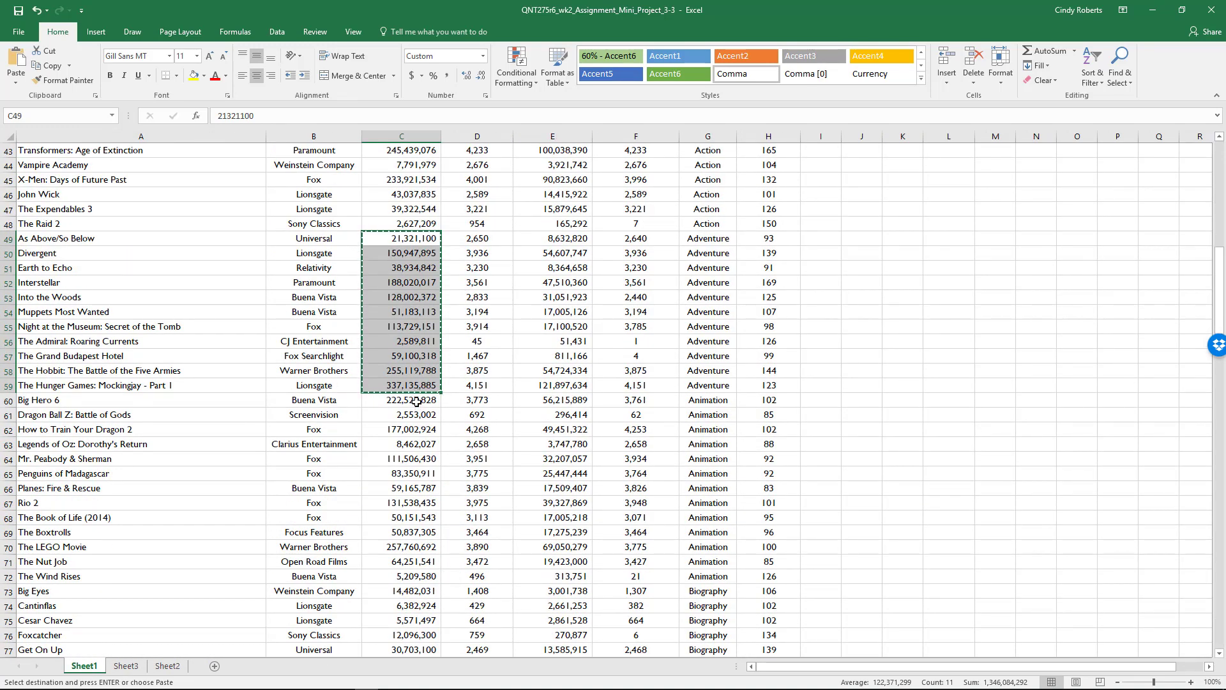
pyautogui.moveTo(415, 401); pyautogui.dragTo(409, 562)
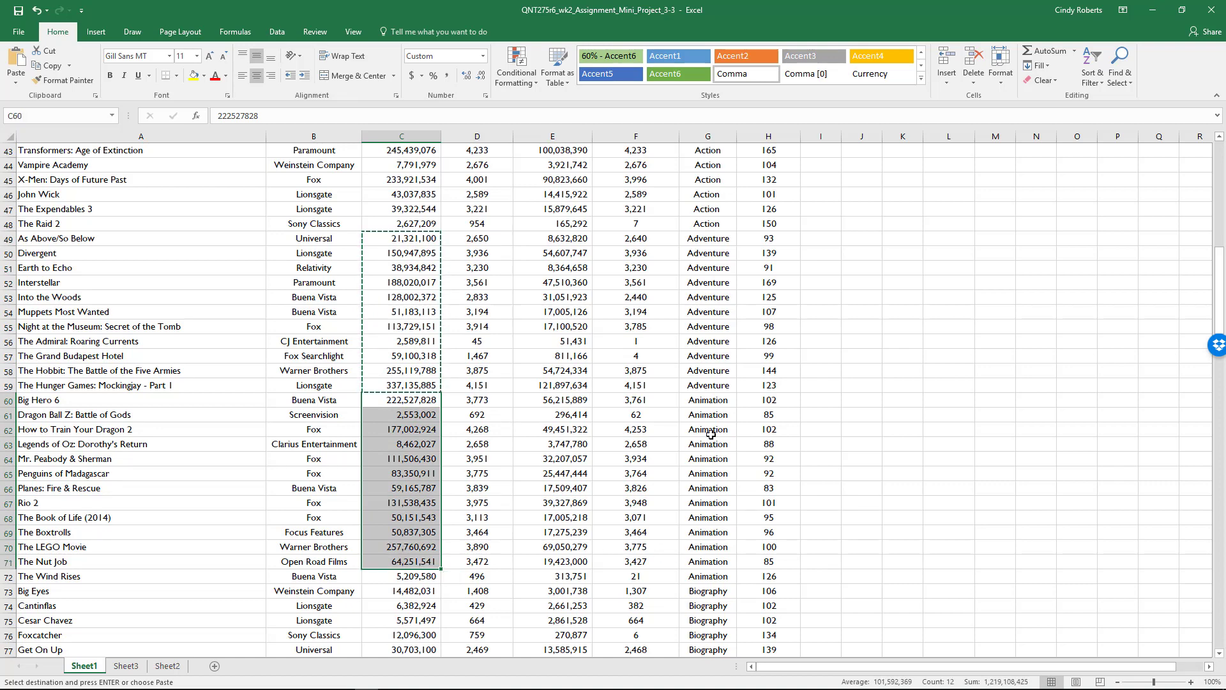
pyautogui.hotkey('ctrl', 'c')
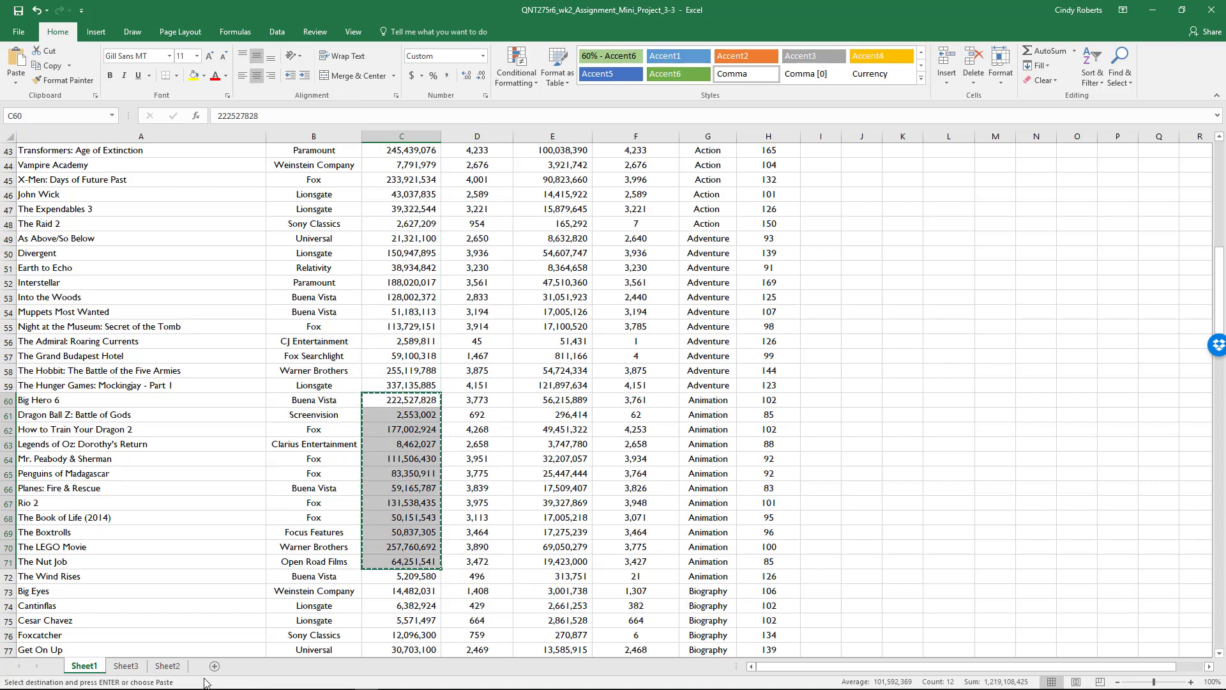
pyautogui.click(126, 665)
pyautogui.click(195, 162)
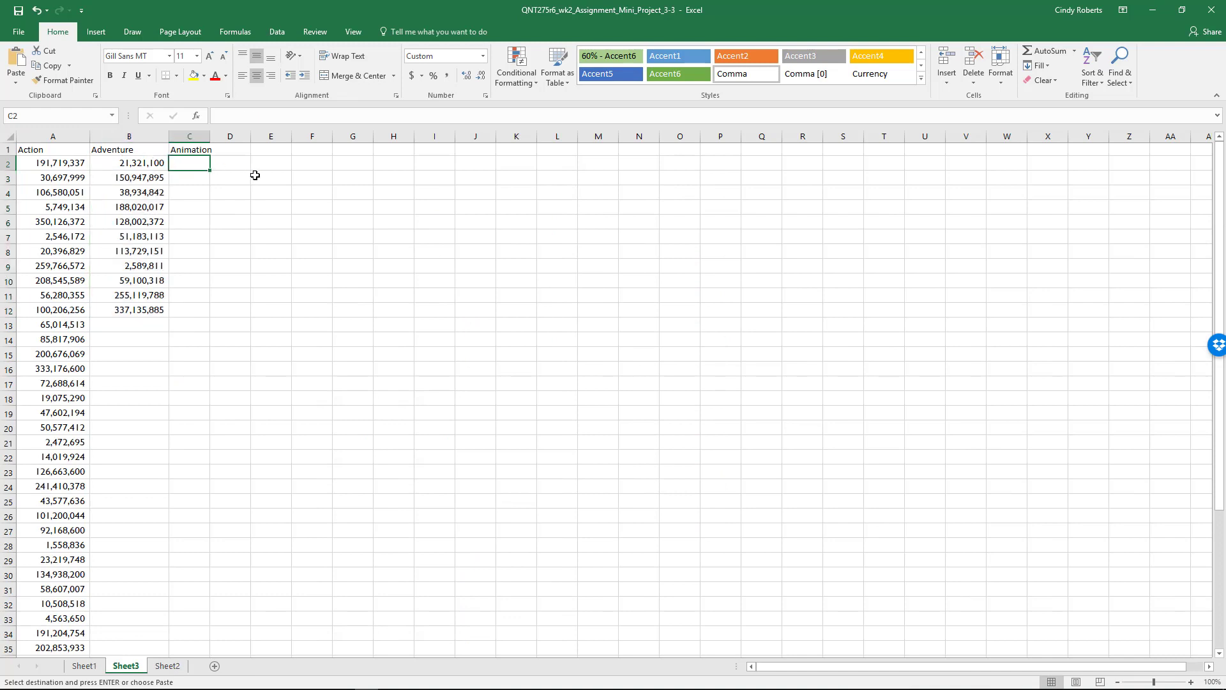
pyautogui.hotkey('ctrl', 'v')
pyautogui.doubleClick(209, 134)
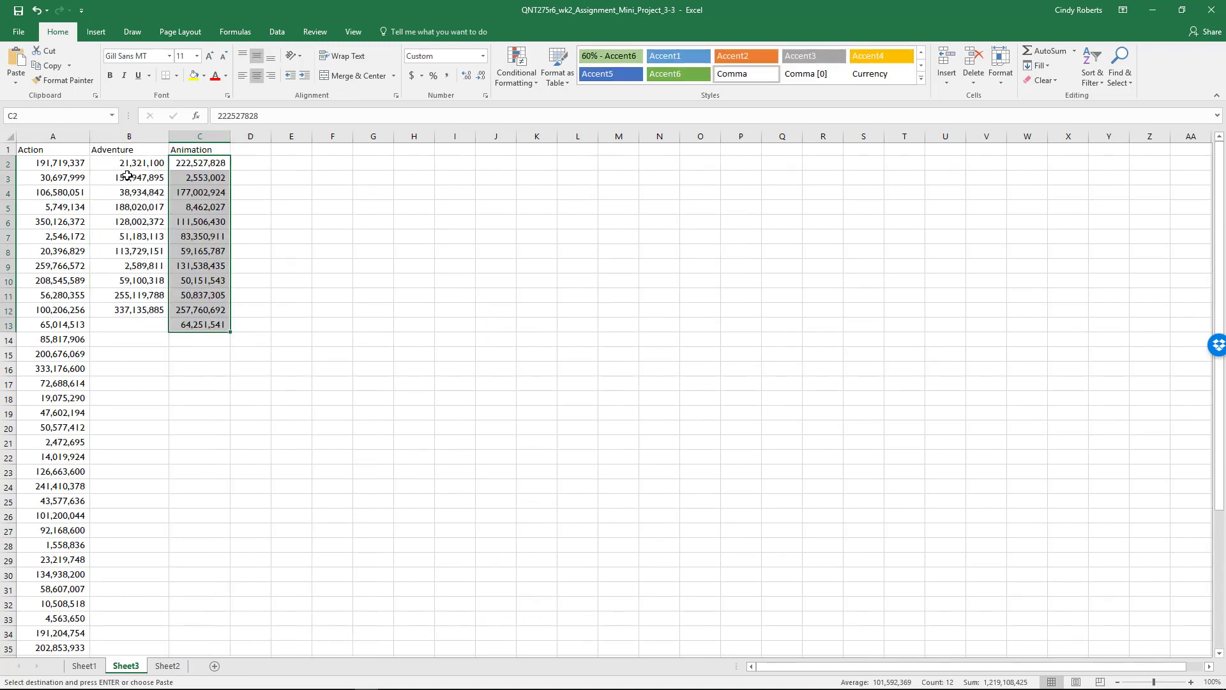
# Insert a Box & Whisker chart of the Action, Adventure and Animation data in A1:C48 on Sheet3, and apply the dark-background chart style.
pyautogui.click(41, 148)
pyautogui.scroll(-7, 164, 230)
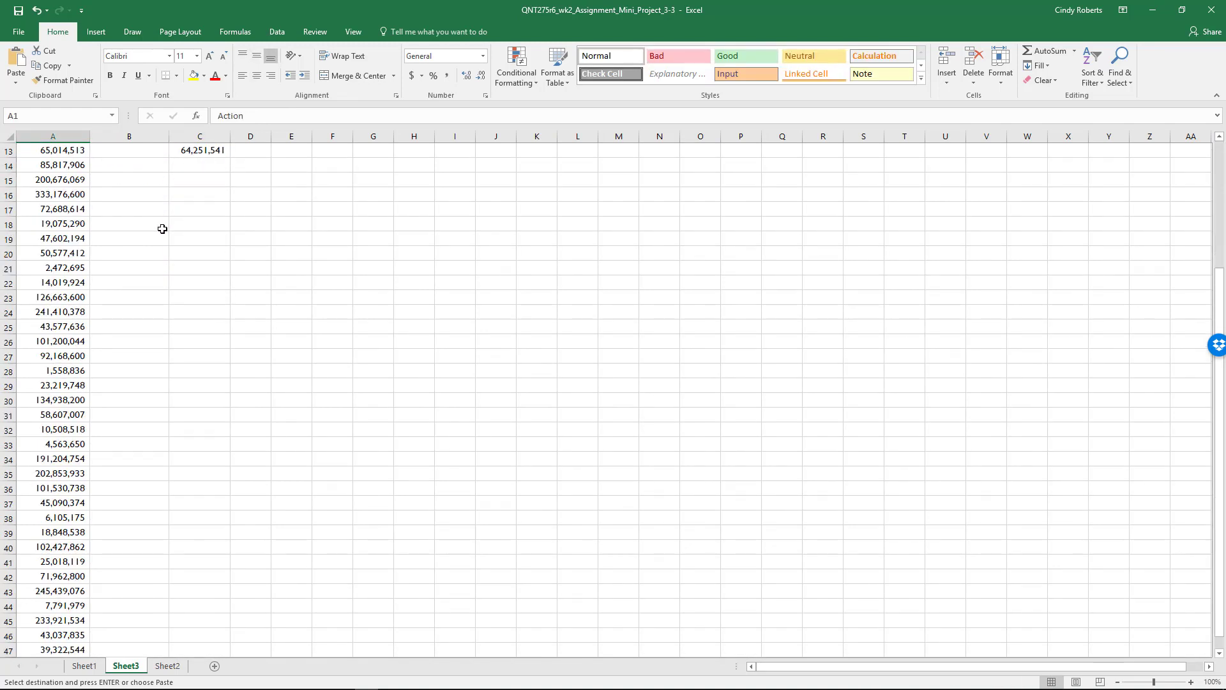
pyautogui.scroll(7, 195, 288)
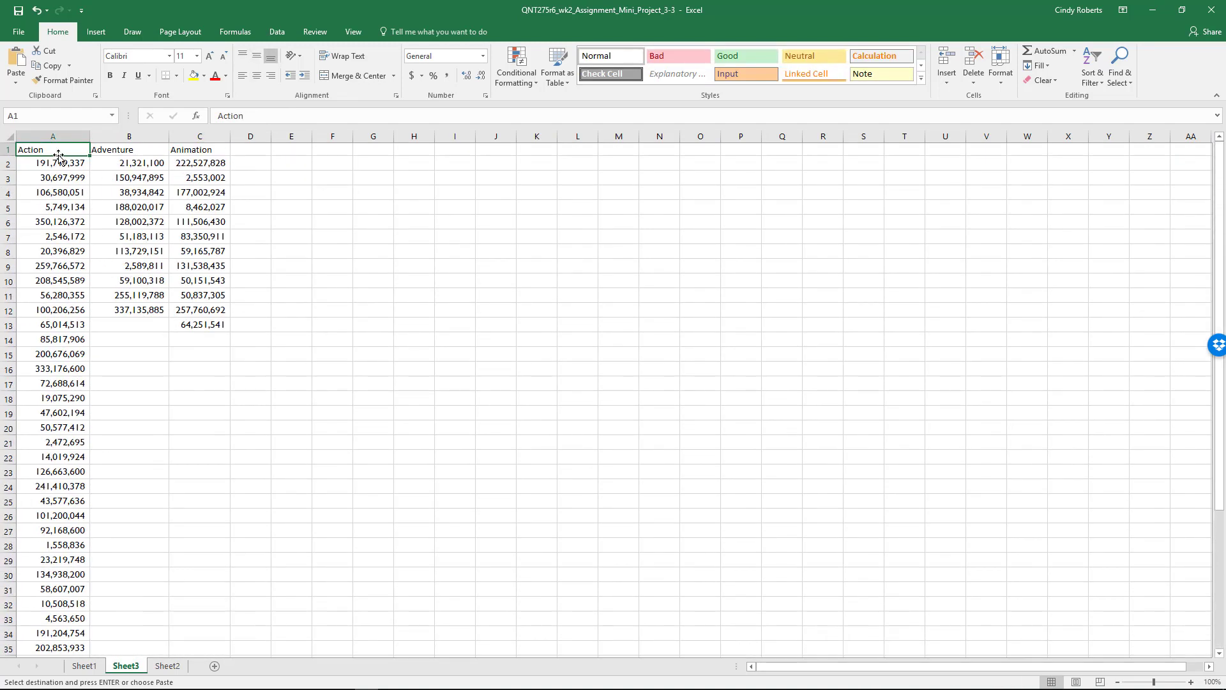
pyautogui.moveTo(66, 150); pyautogui.dragTo(211, 575)
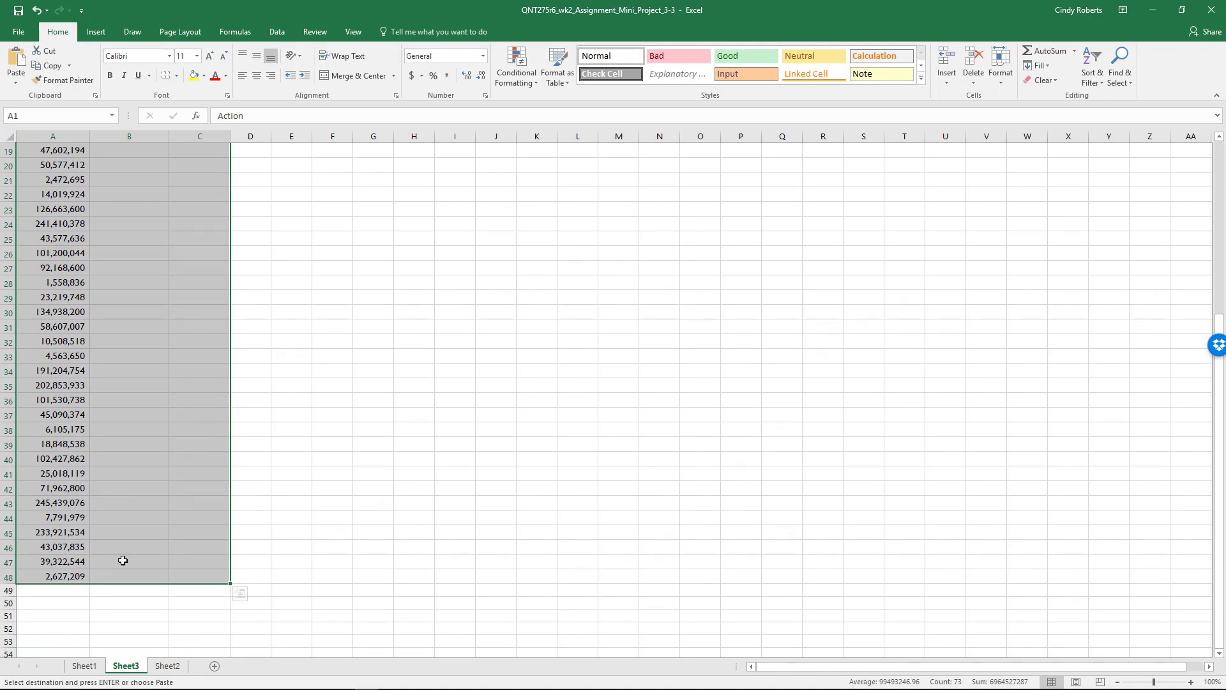
pyautogui.click(97, 33)
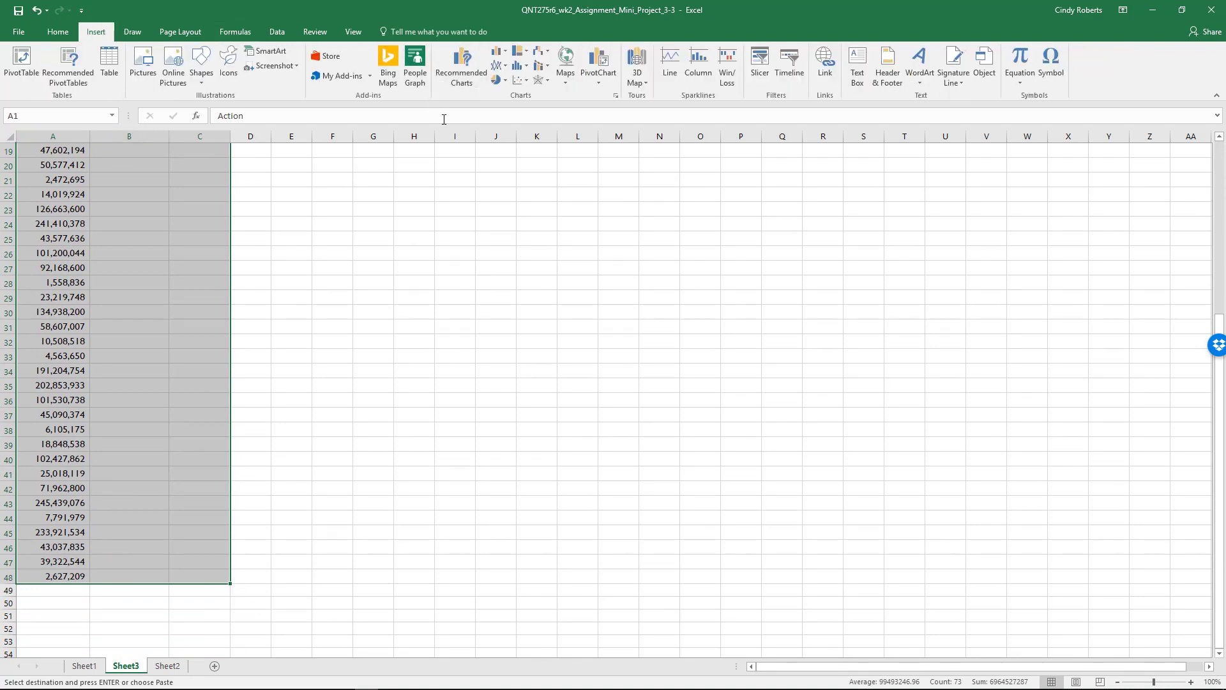
pyautogui.click(616, 96)
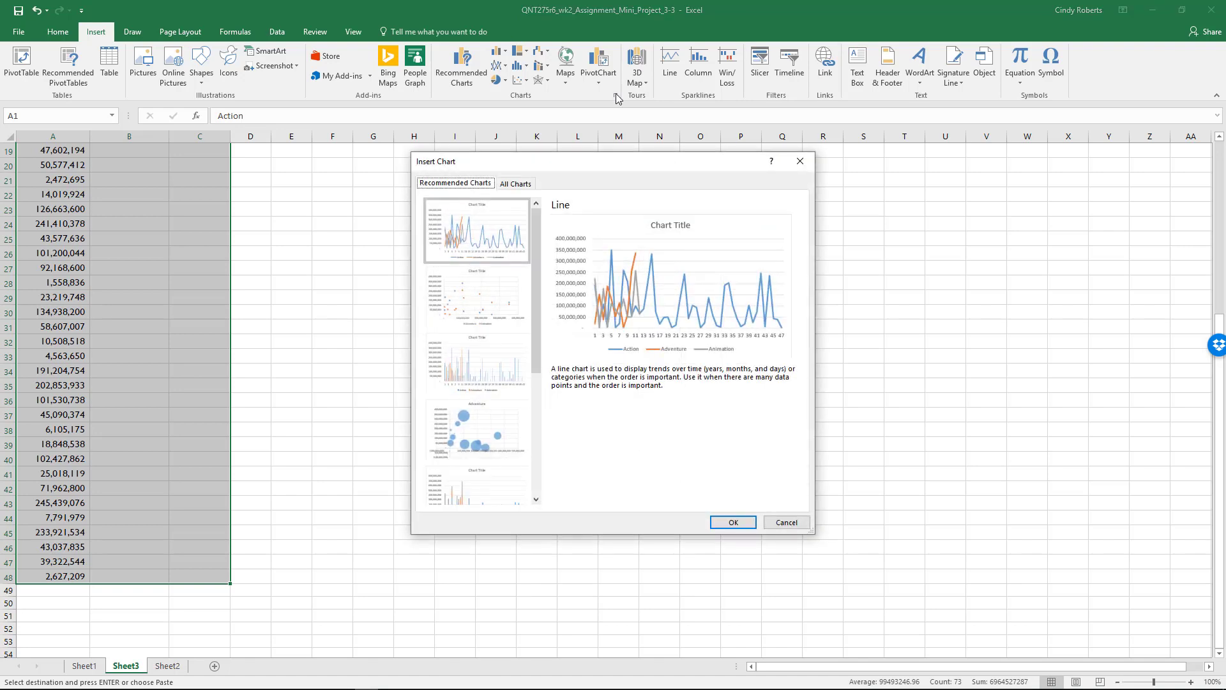
pyautogui.click(515, 187)
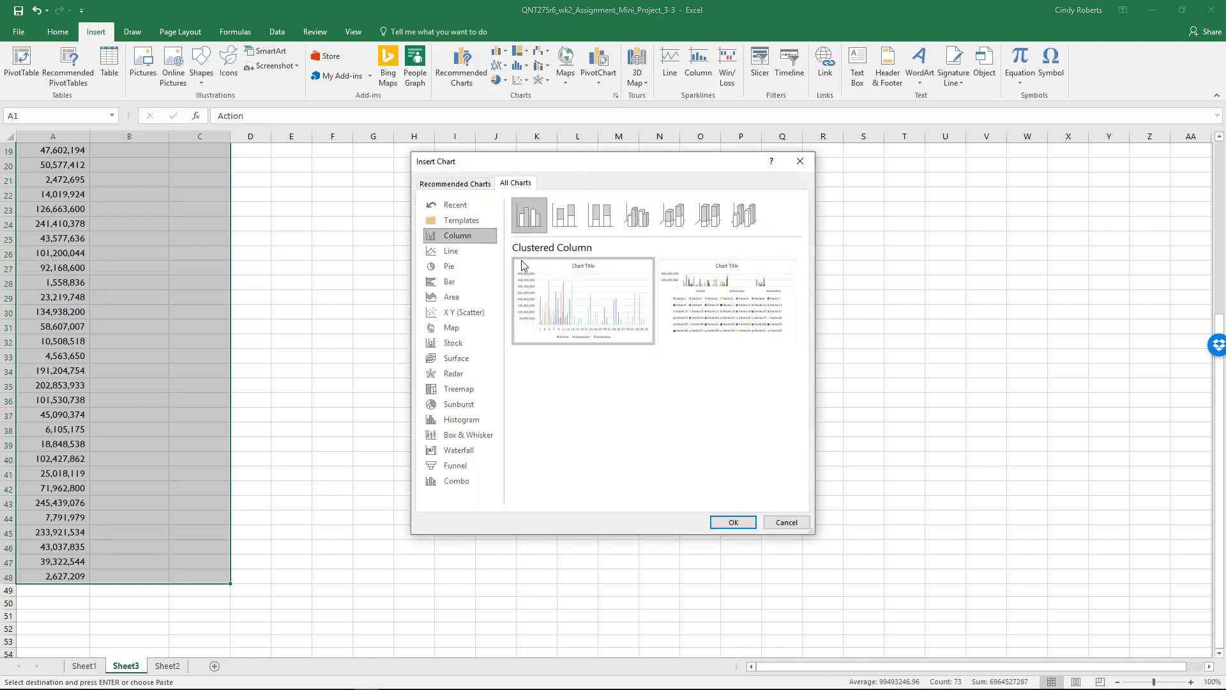
pyautogui.click(472, 436)
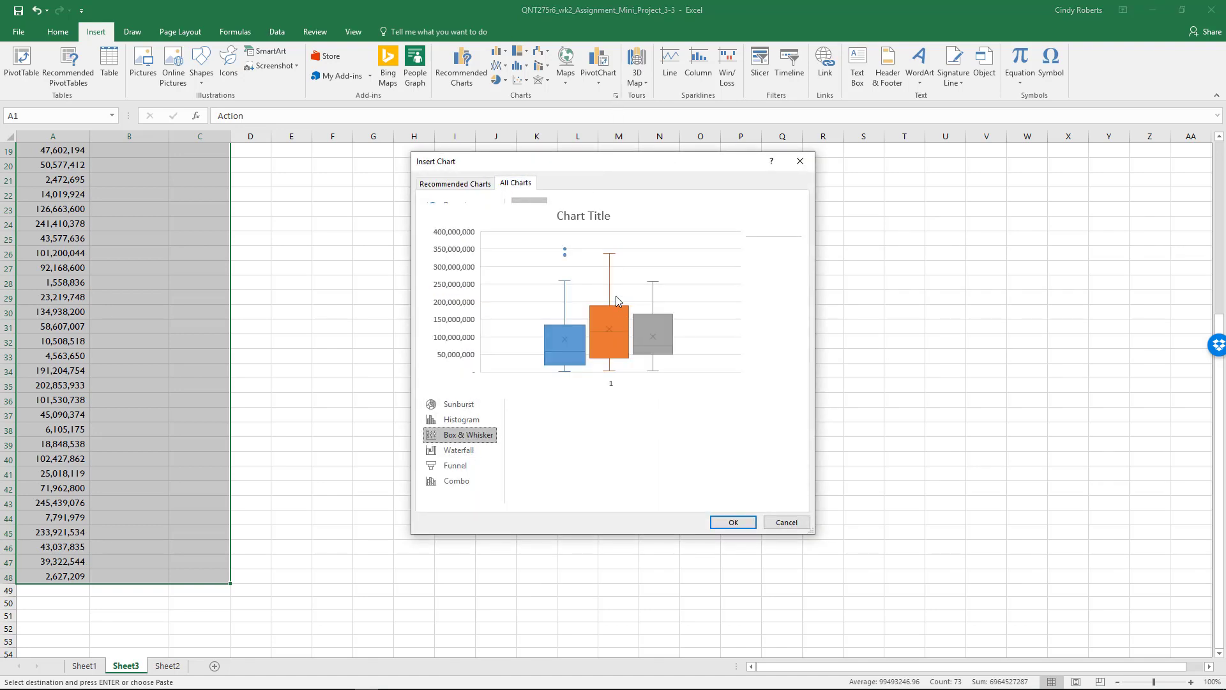
pyautogui.click(715, 522)
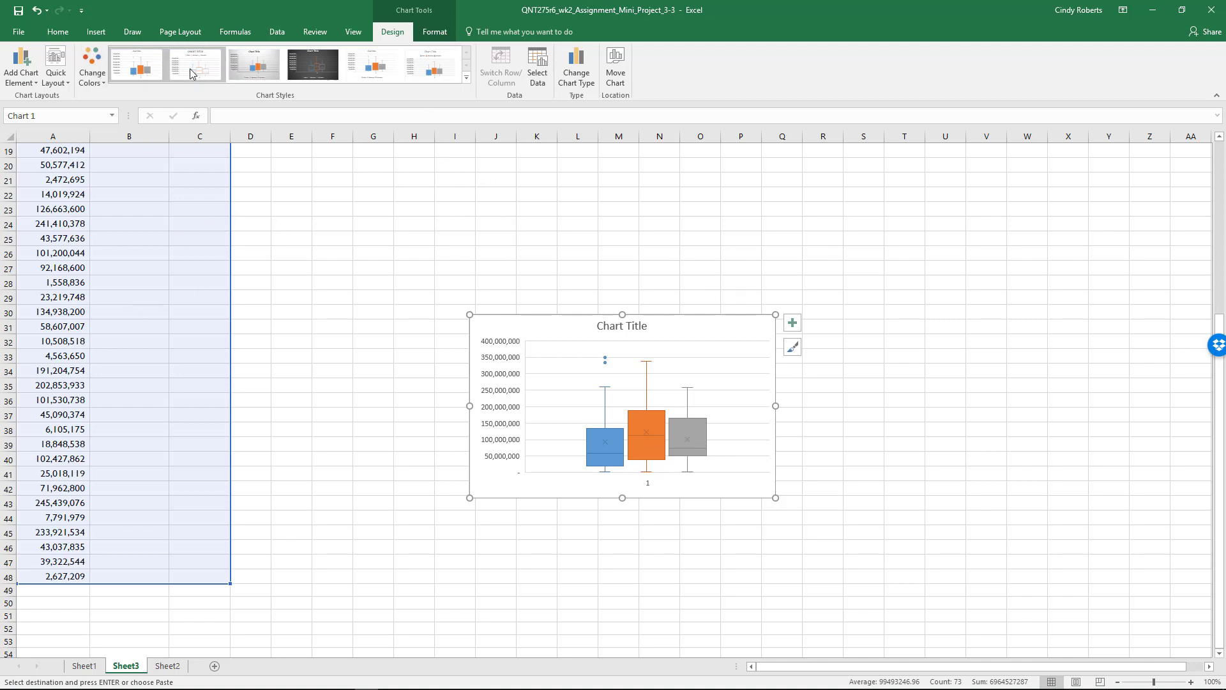
pyautogui.click(315, 69)
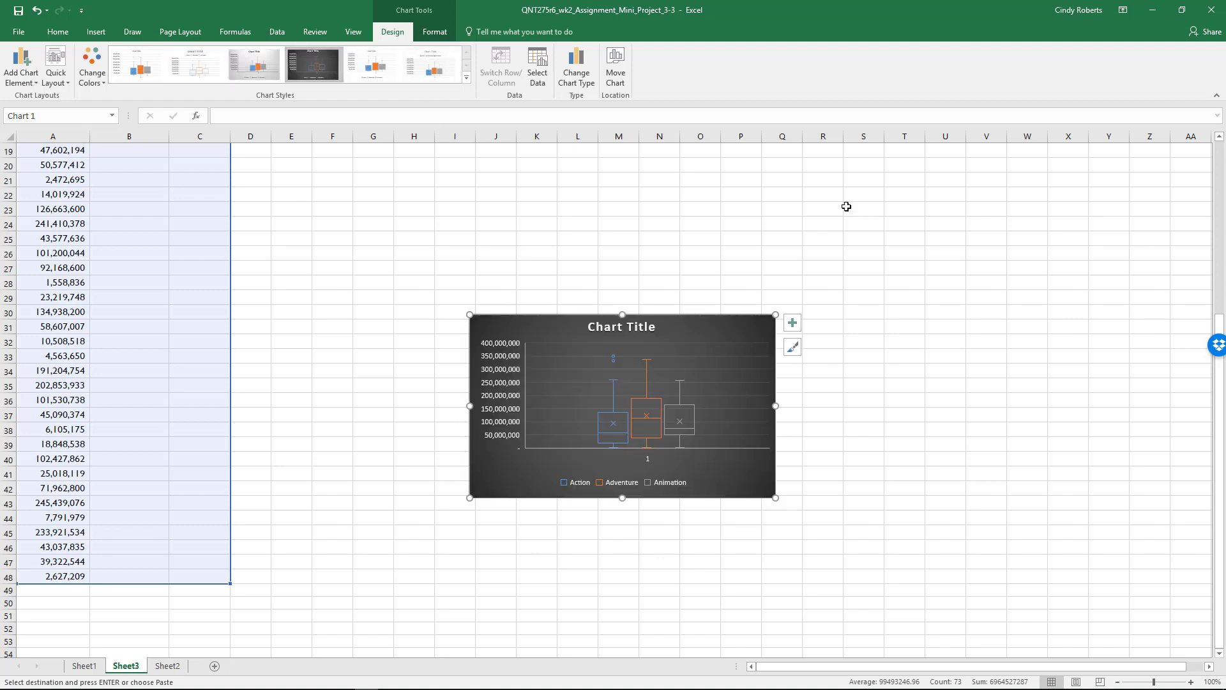